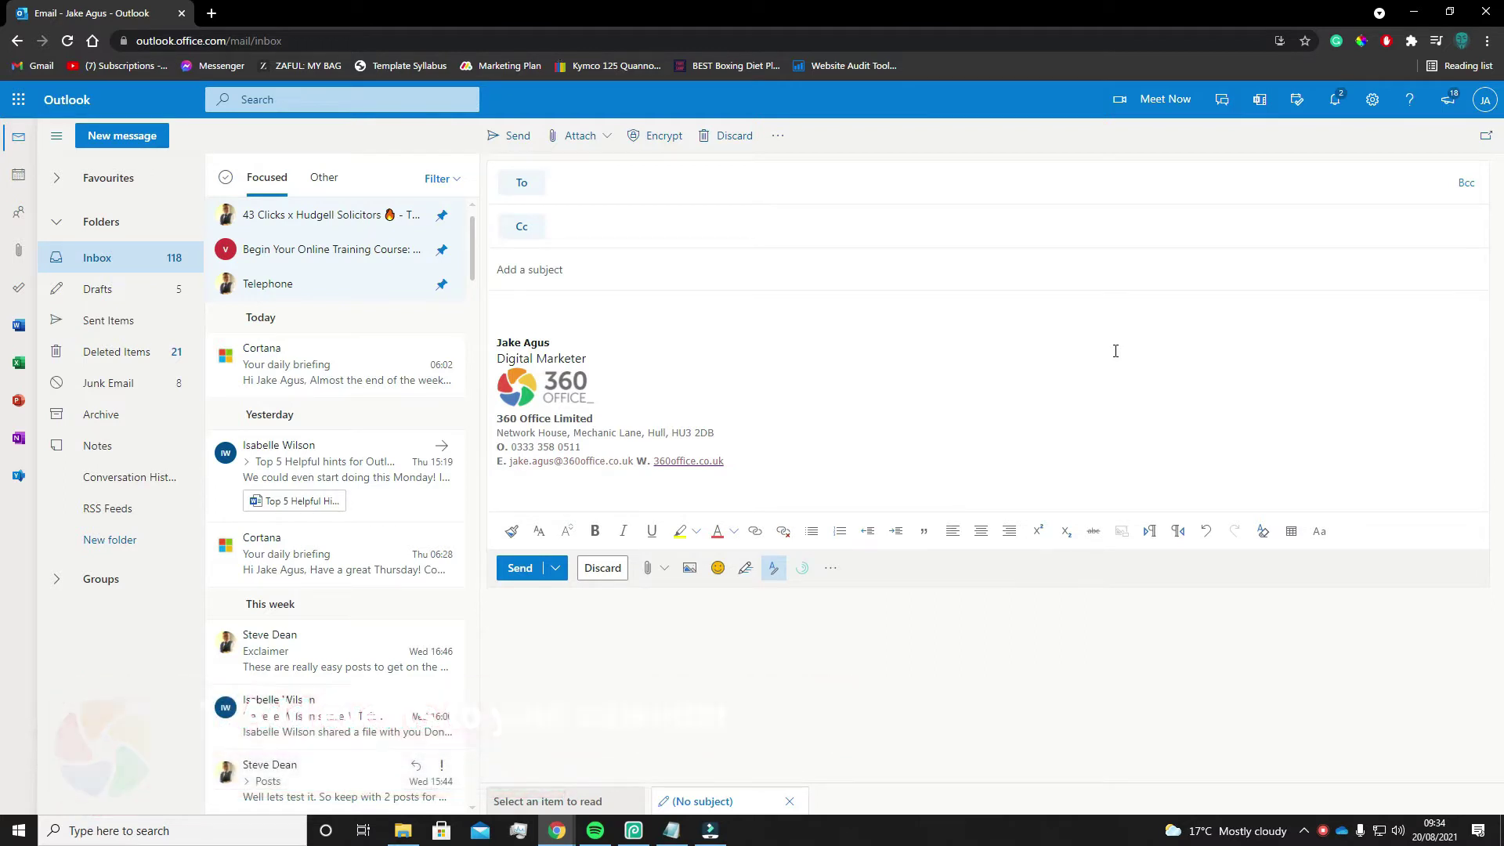
In the calendar, start adding a calendar and browse the public holiday calendars by country.
click(11, 181)
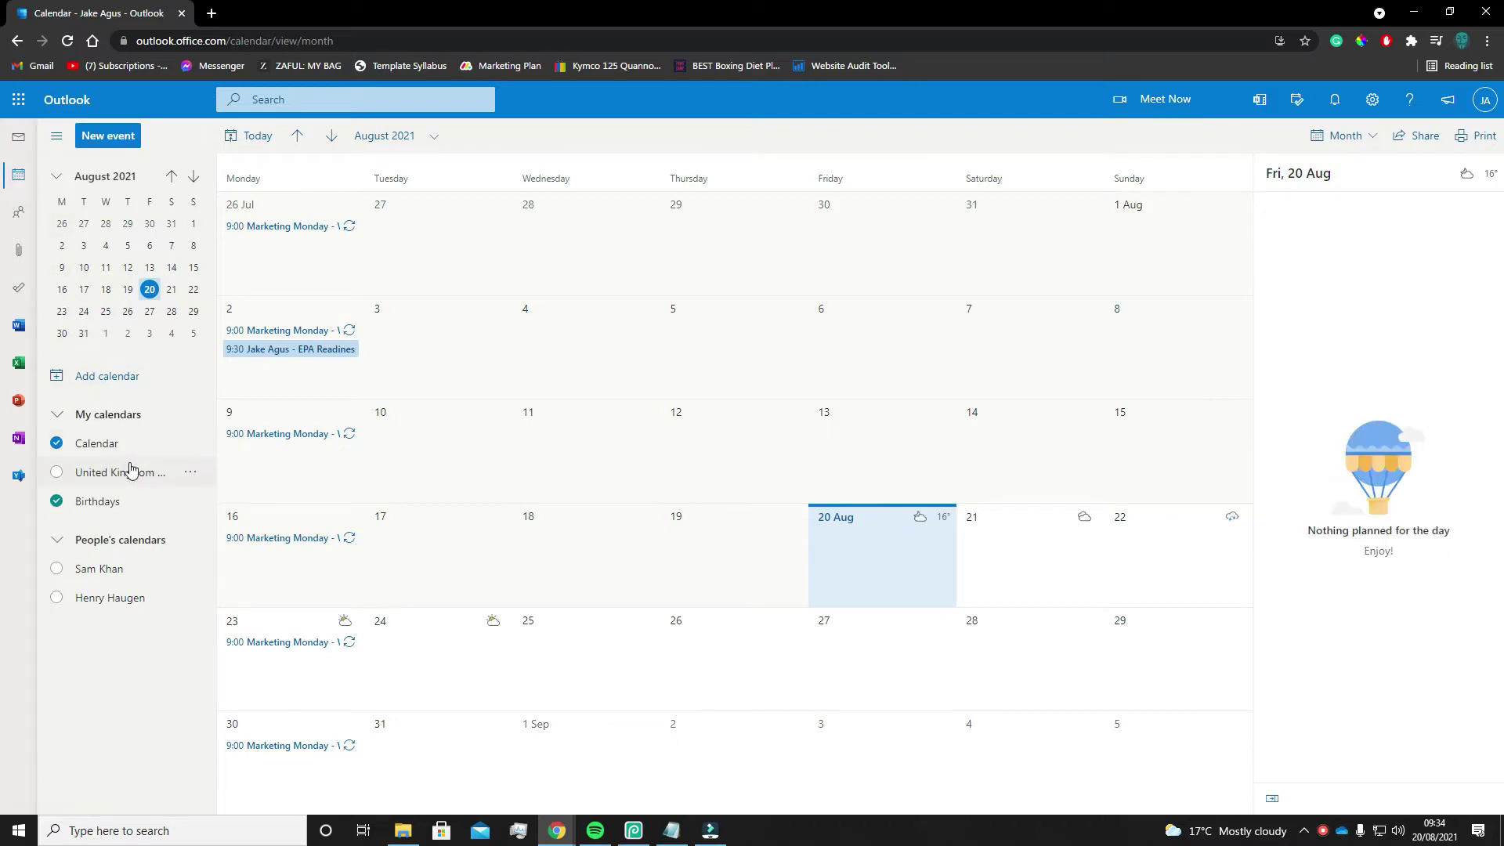
click(117, 380)
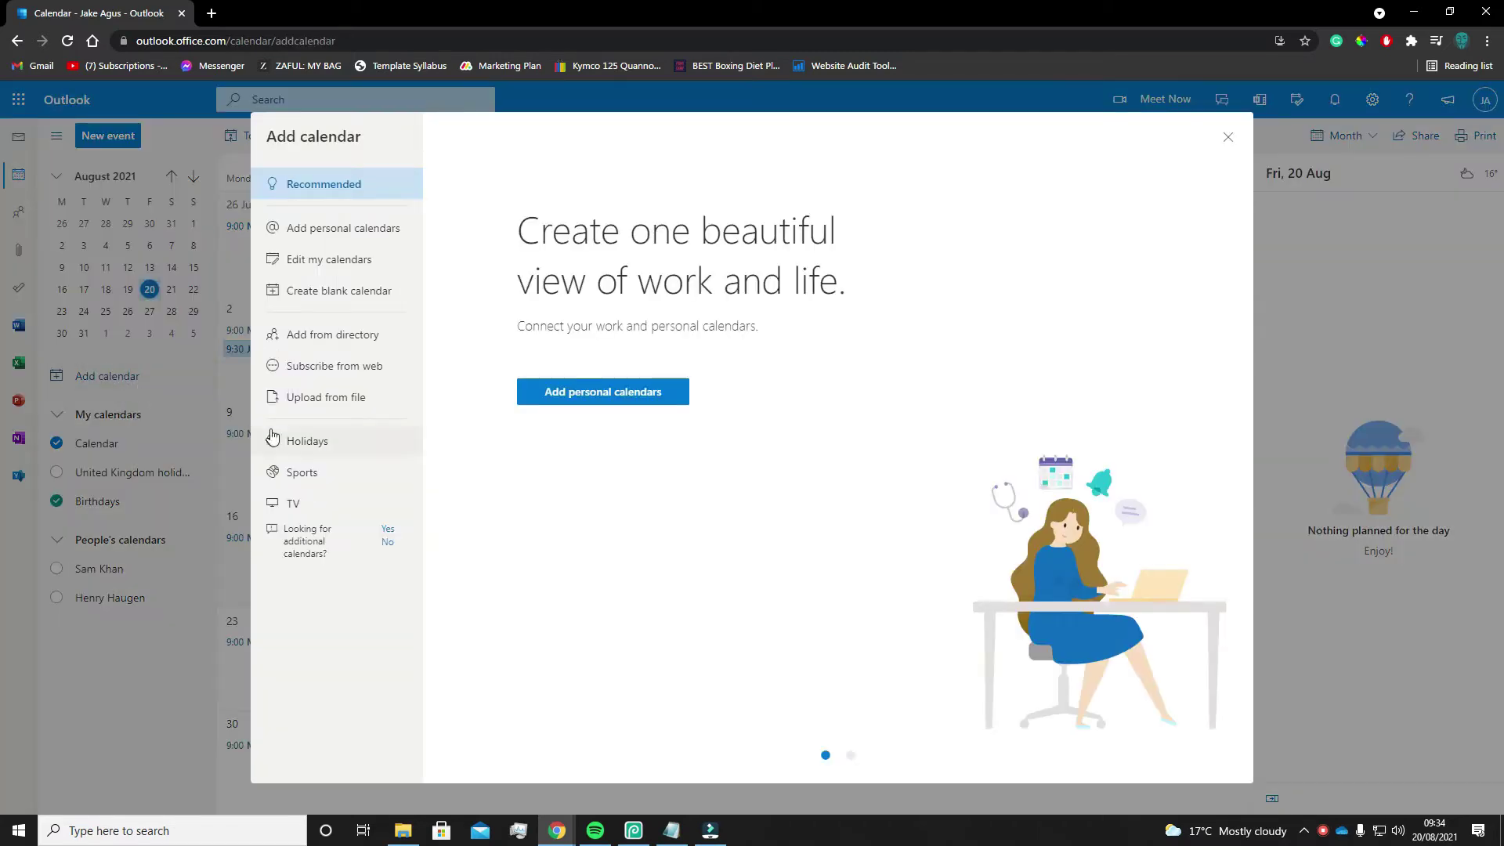
click(315, 448)
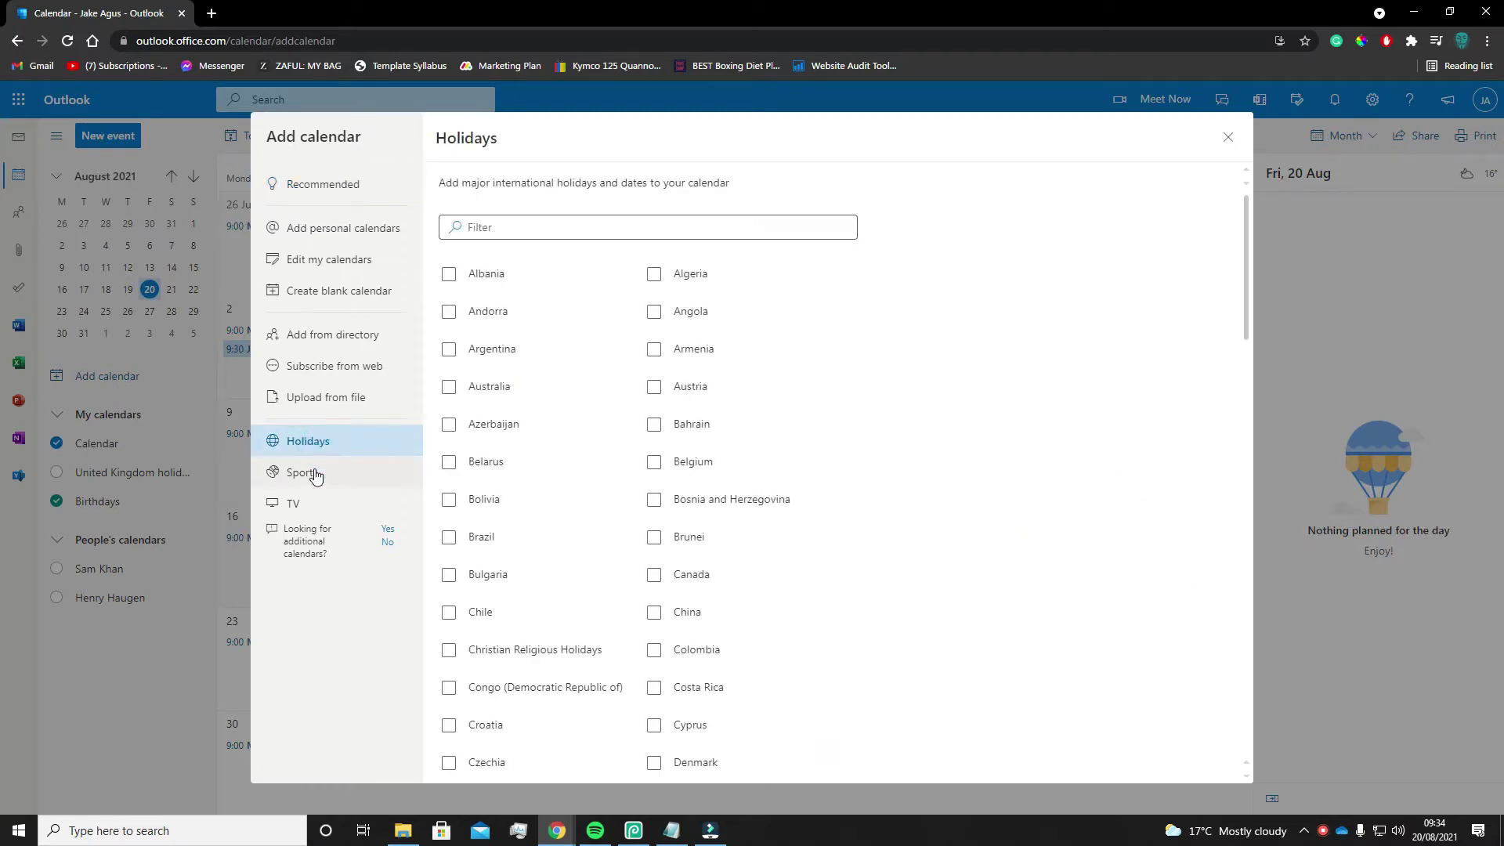
scroll(540, 502, down, 8)
scroll(545, 502, down, 10)
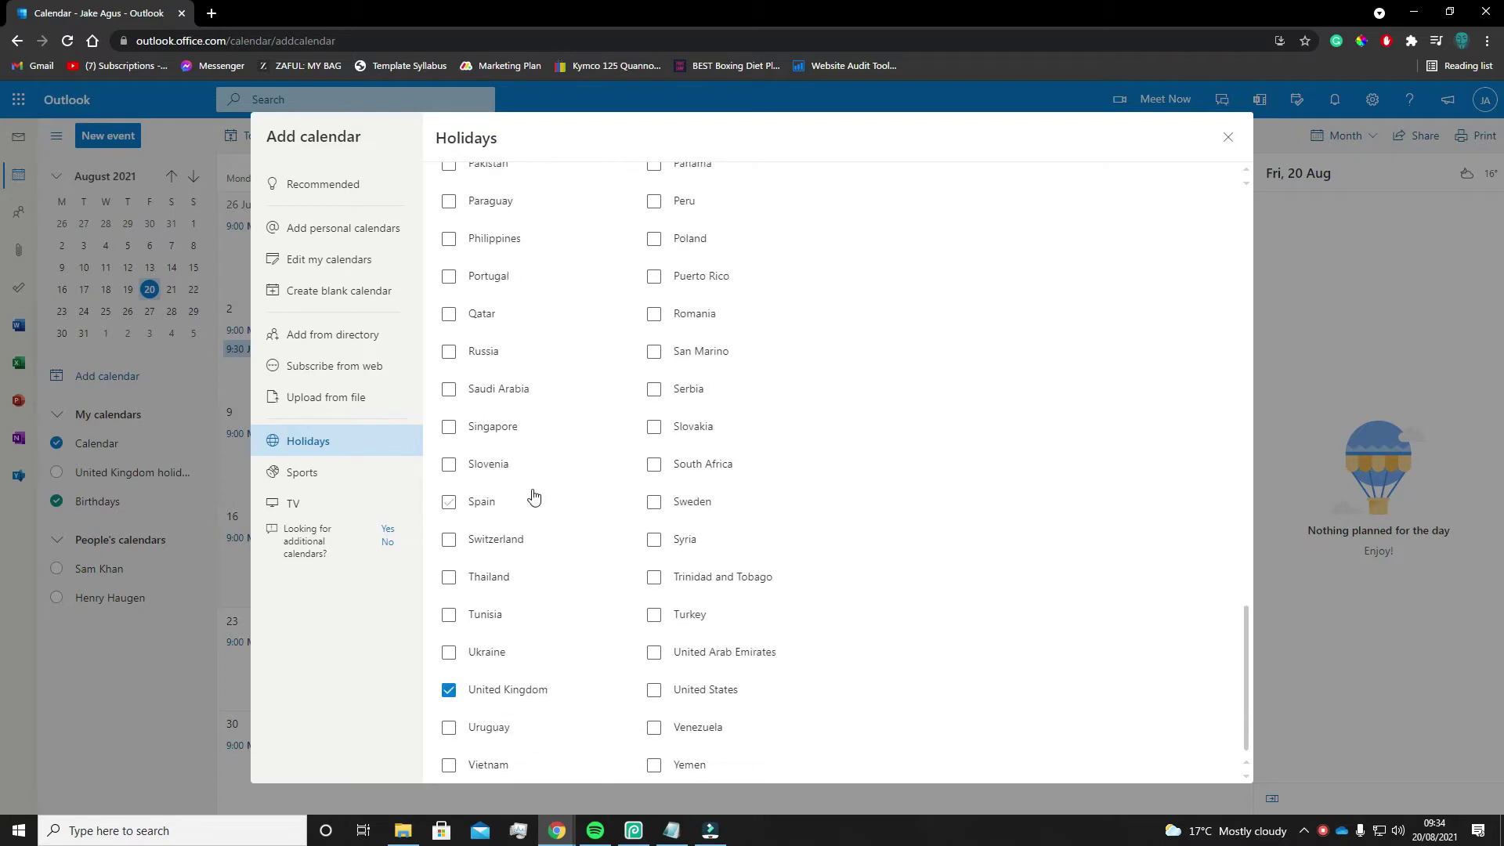
Add Manchester United's fixtures from Sports > Soccer > Premier League as a calendar.
click(347, 477)
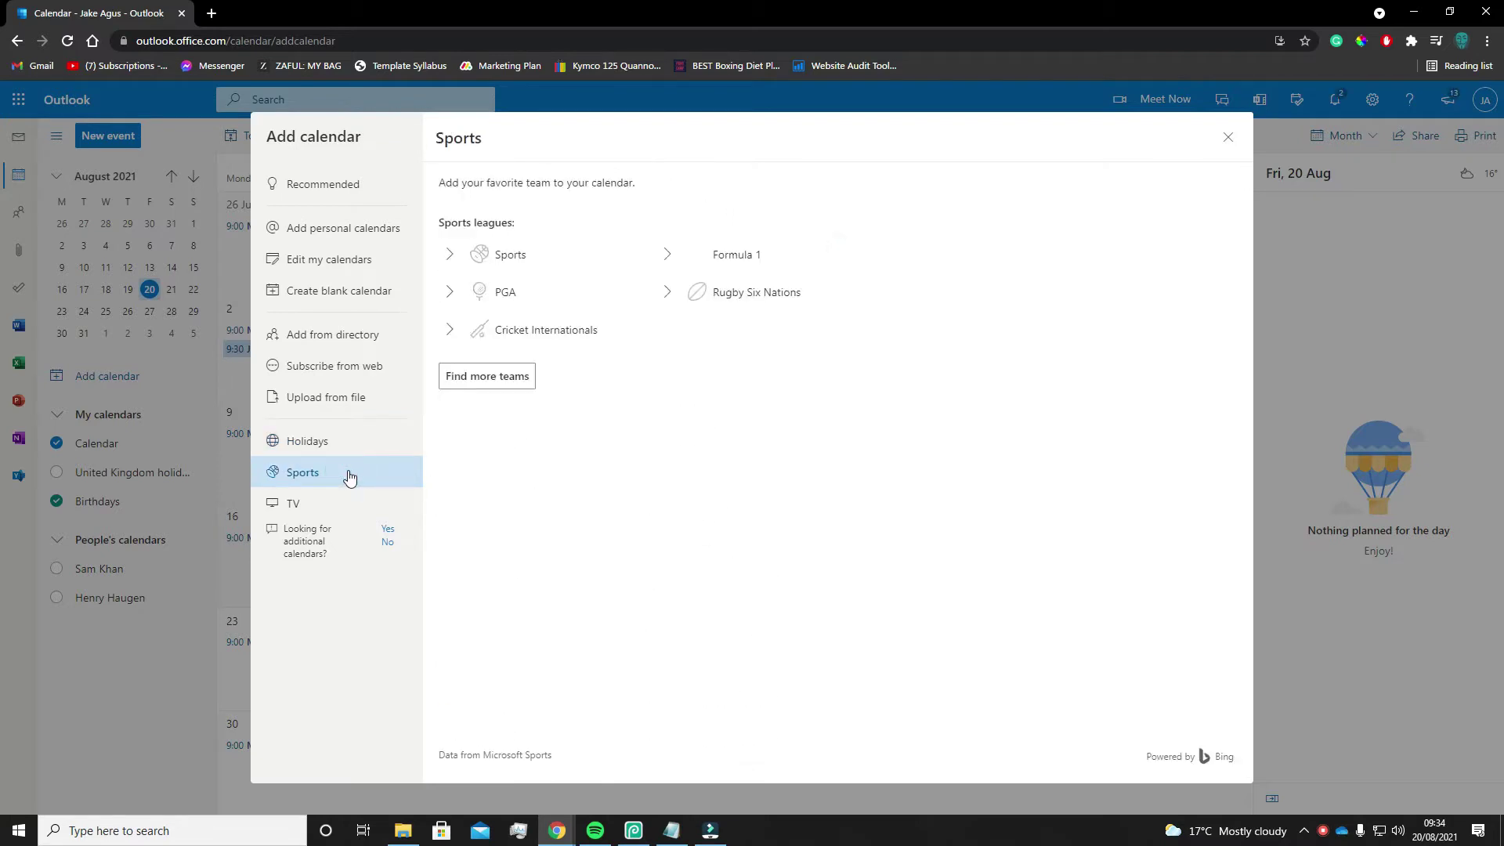
click(329, 510)
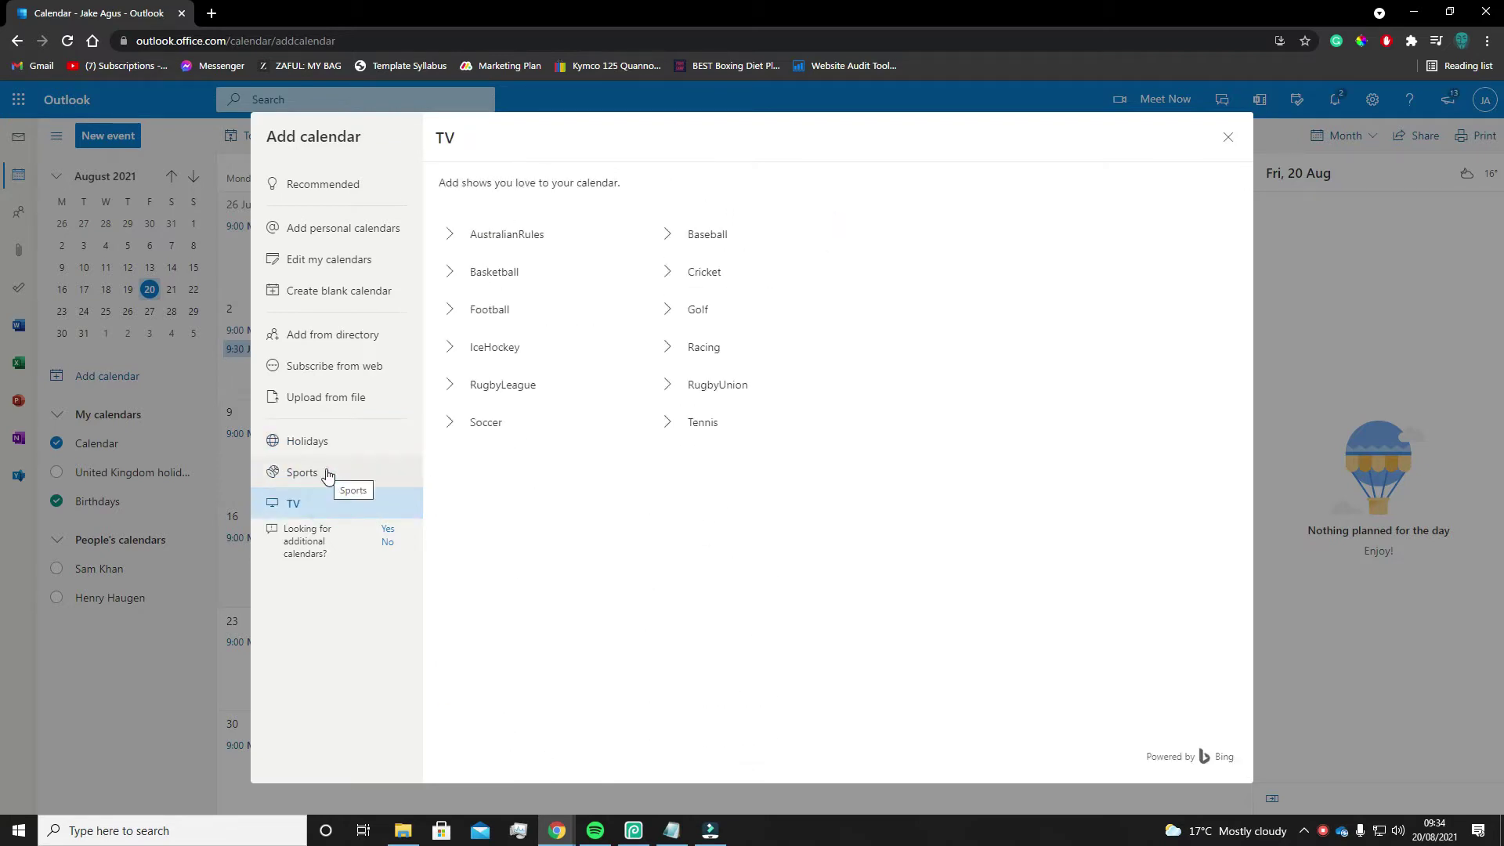
click(328, 476)
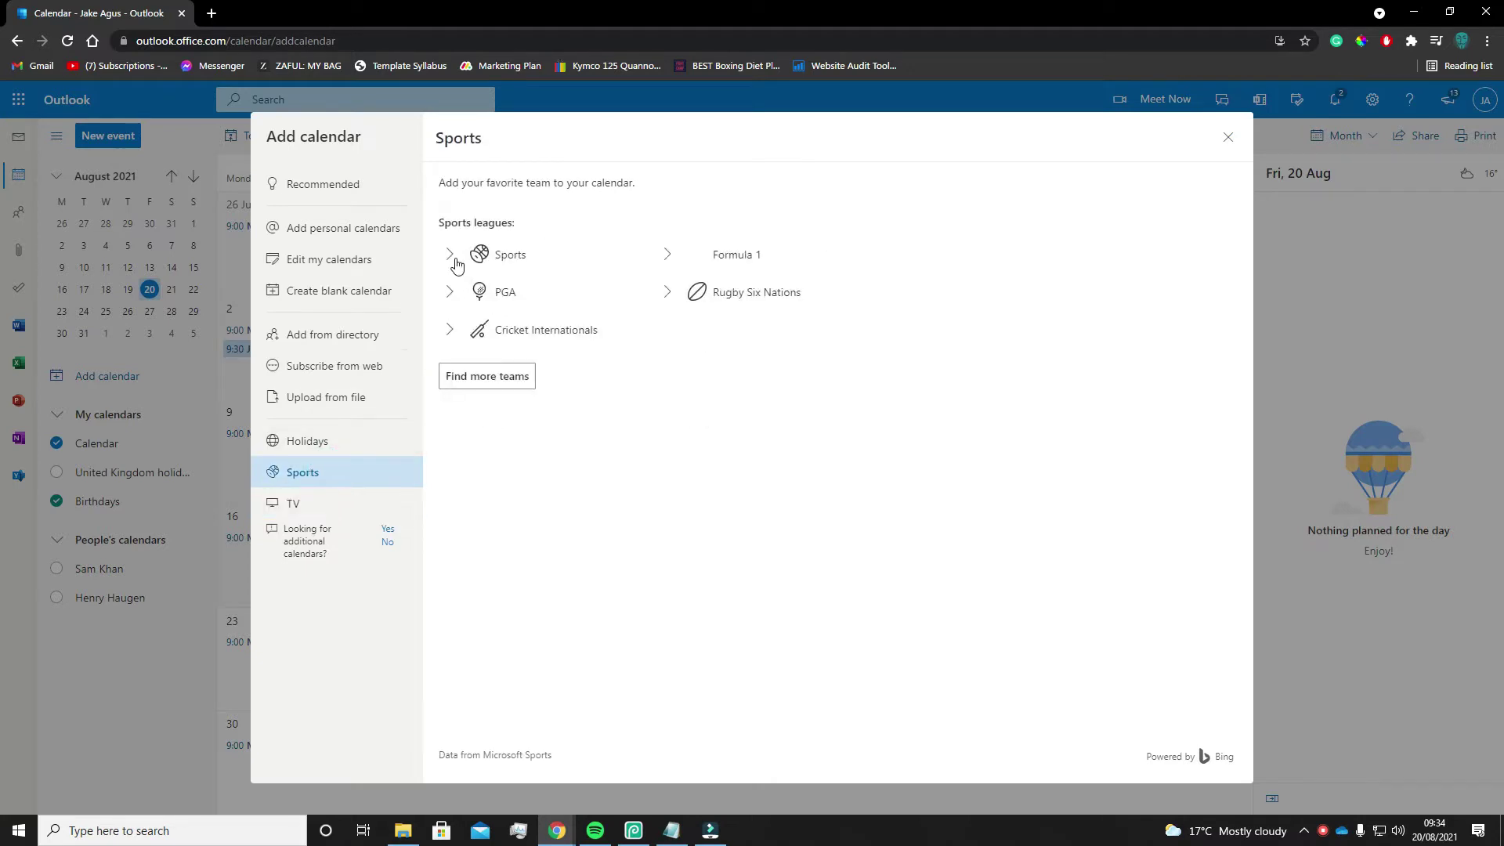
click(455, 261)
click(442, 424)
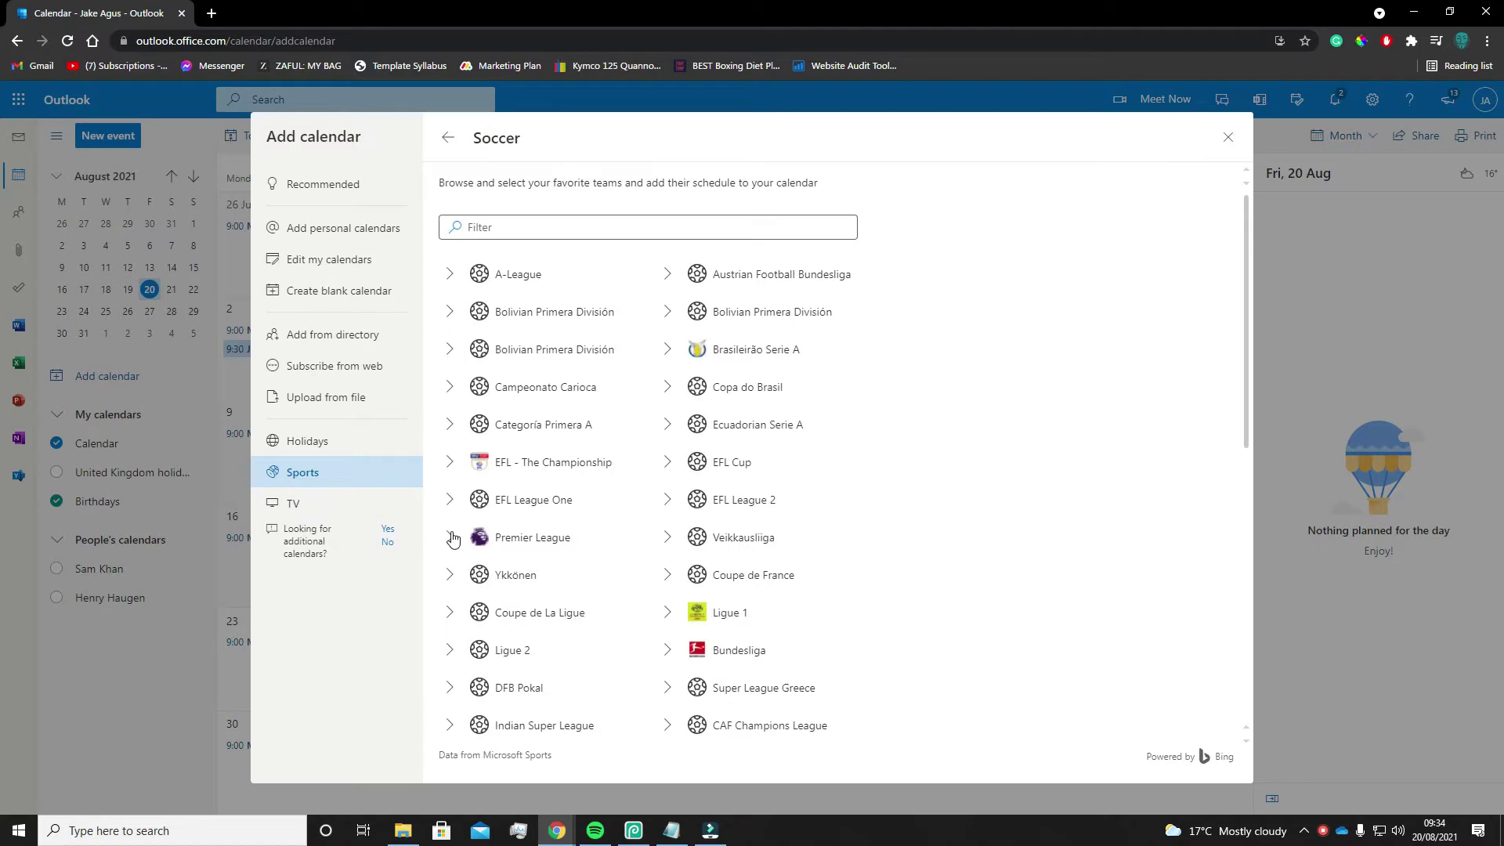
click(453, 539)
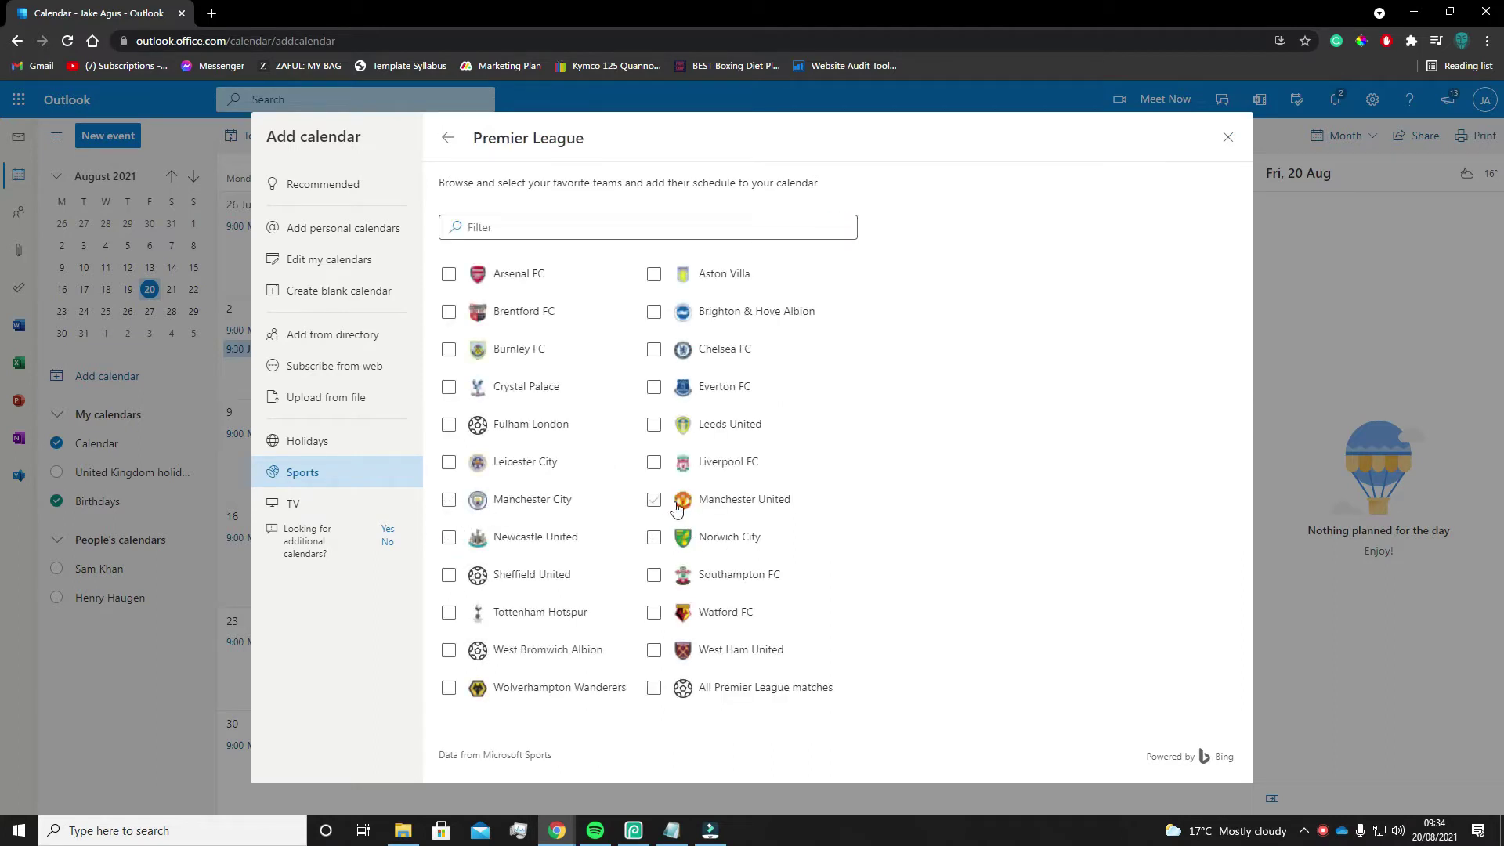
click(681, 508)
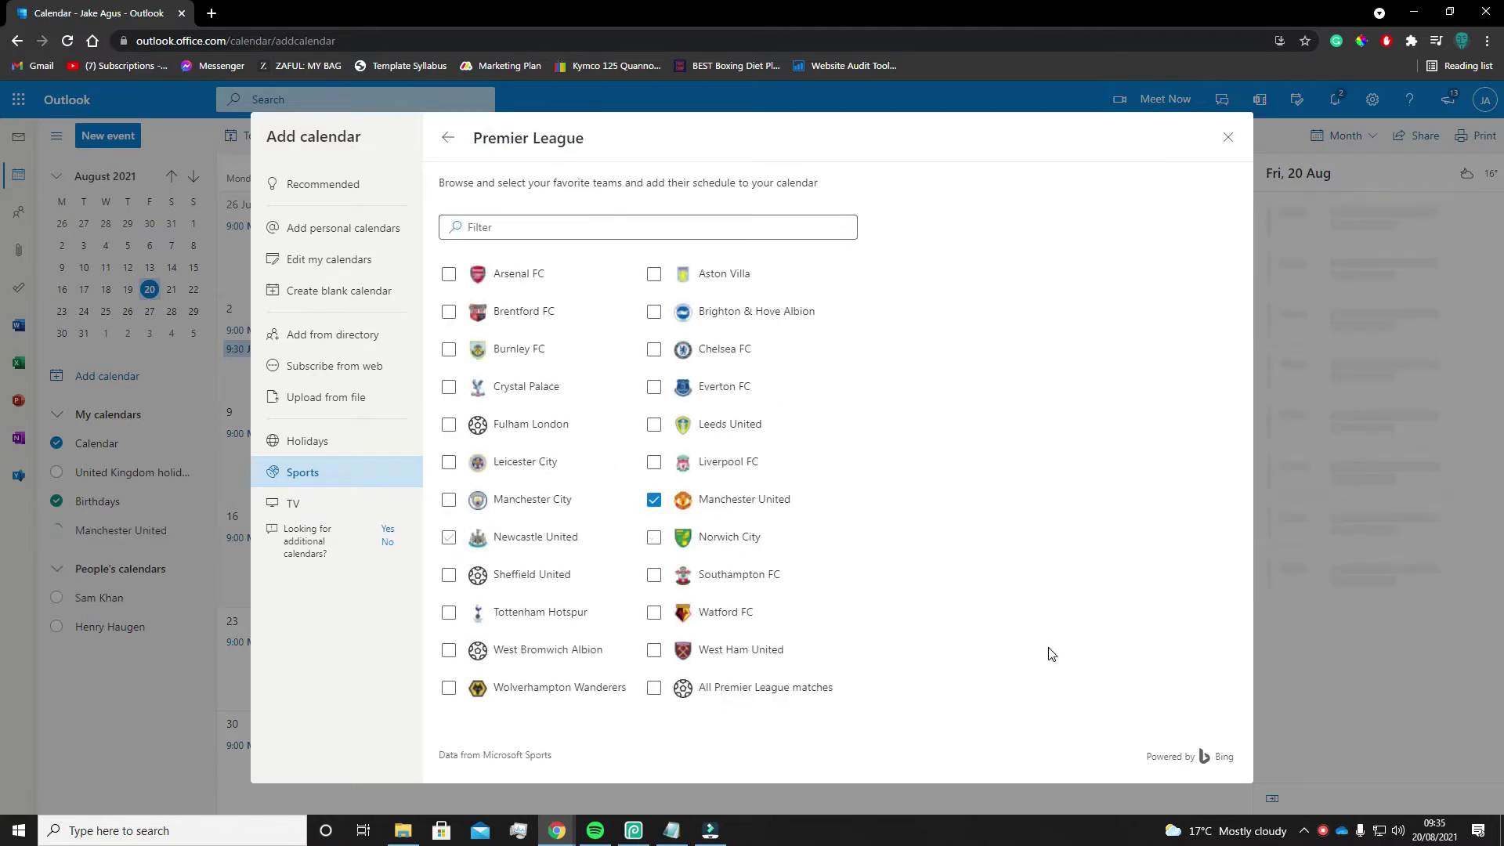
Go forward to November 2021 and hide, then reshow, the Manchester United matches.
click(1228, 137)
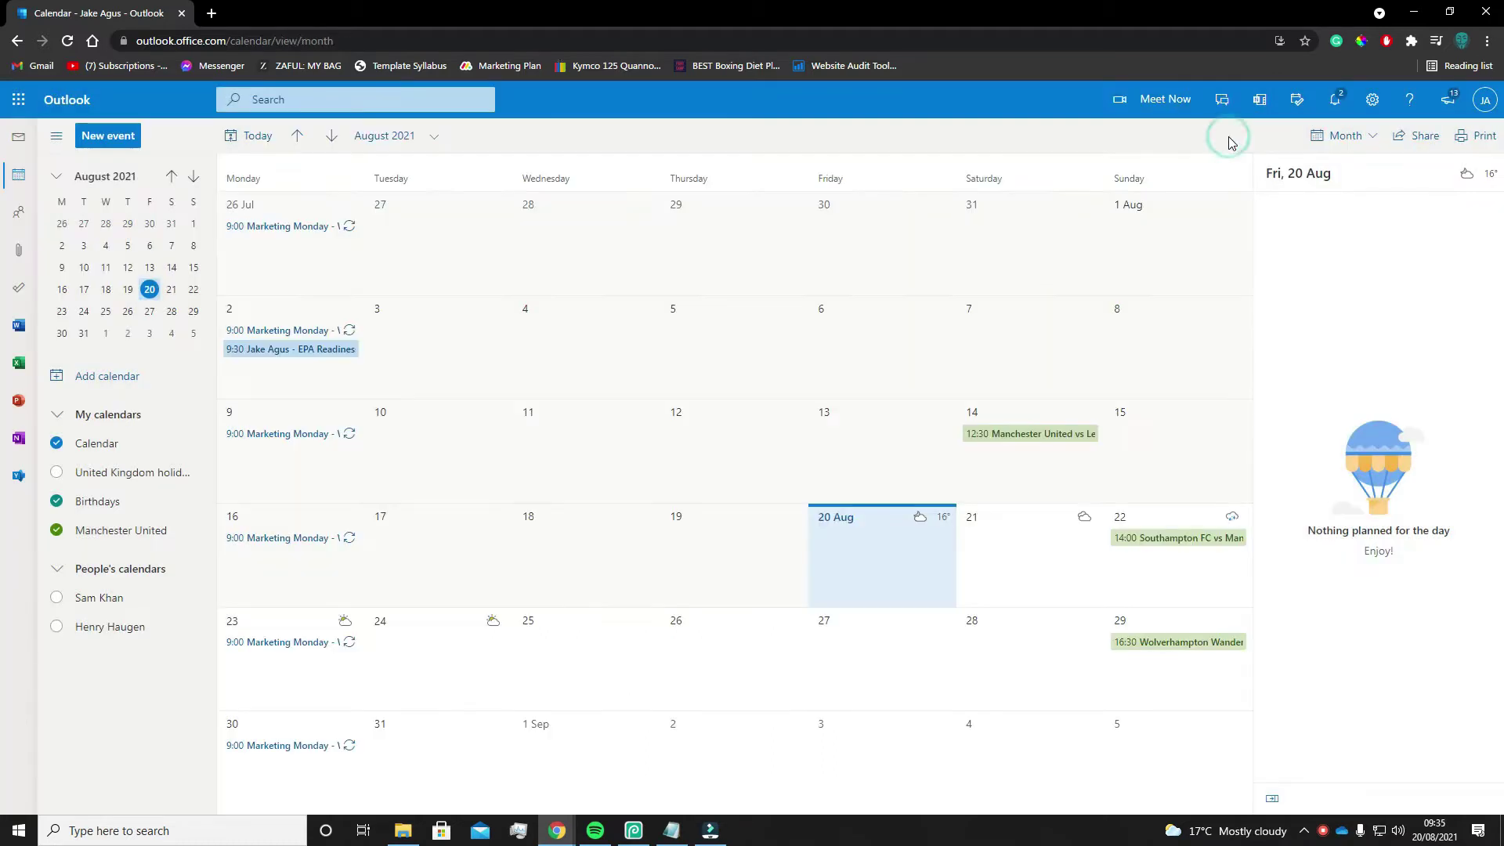
click(332, 137)
click(333, 137)
click(332, 137)
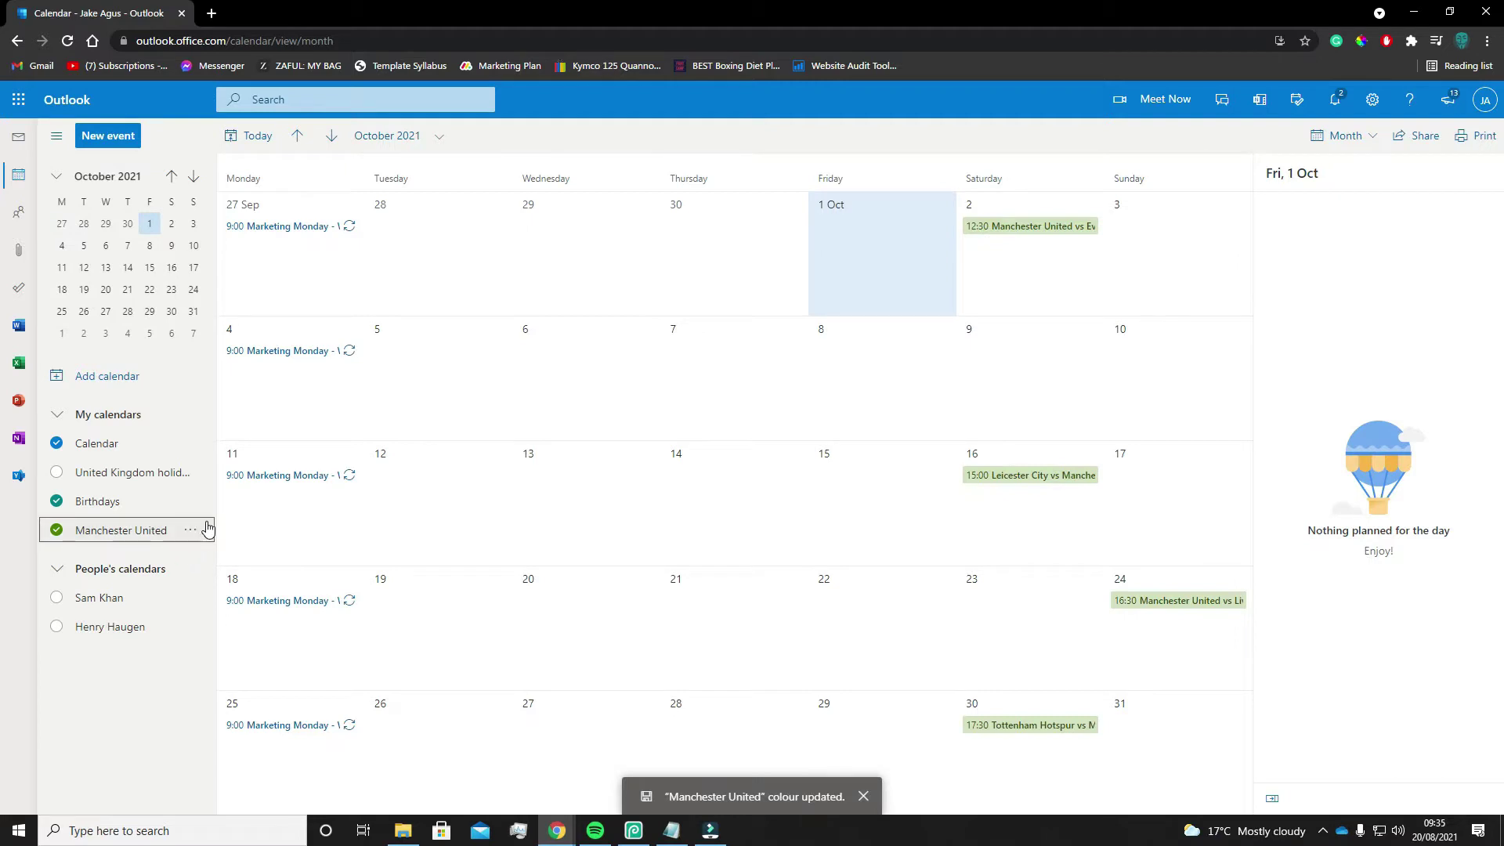
click(207, 529)
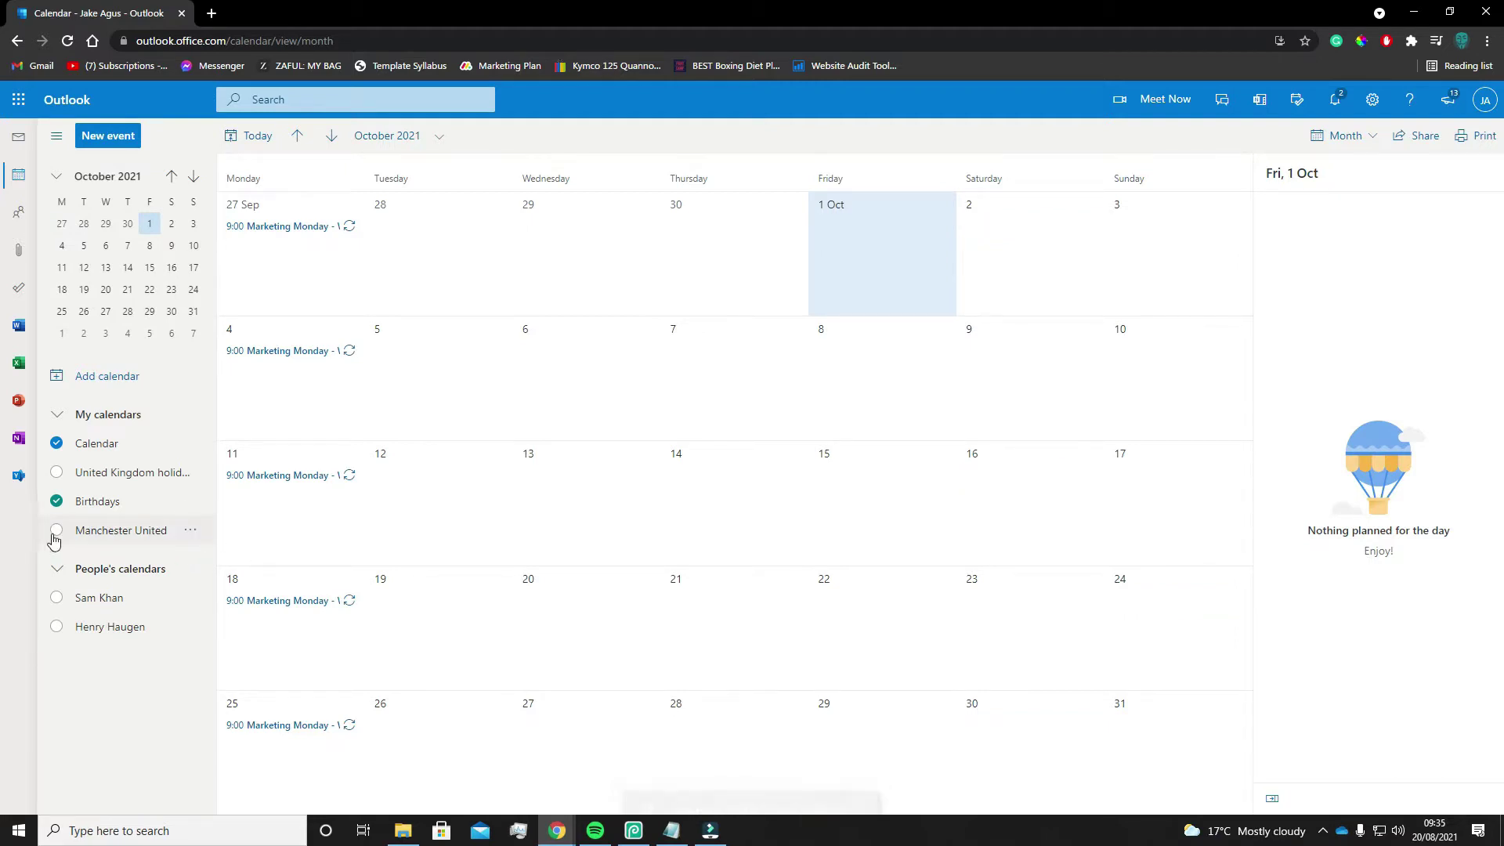
click(57, 531)
Colour the Manchester United calendar dark navy and give it a football charm.
click(190, 530)
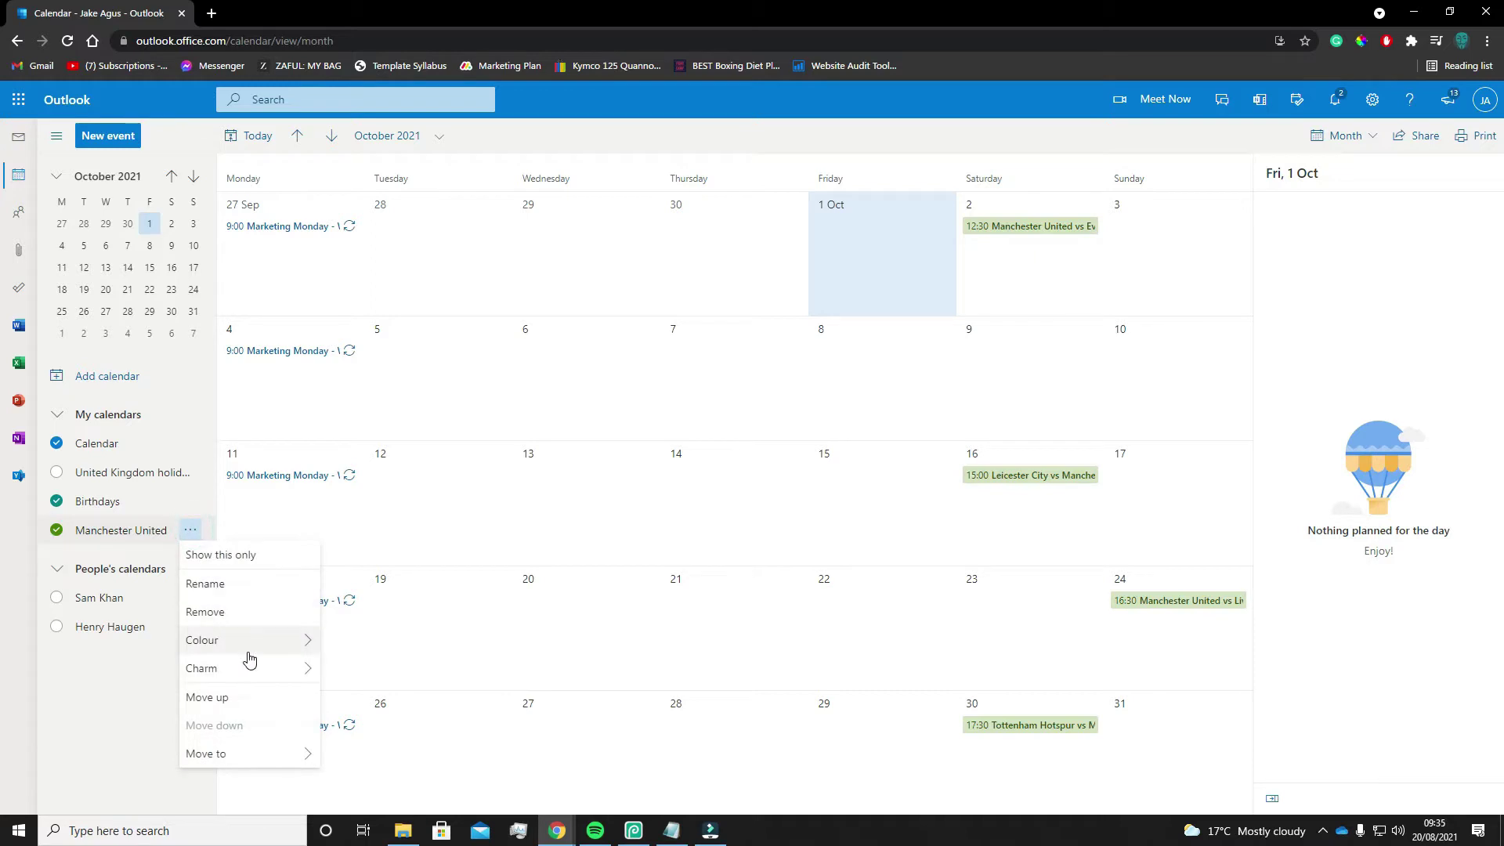
mouse_move(245, 656)
click(435, 671)
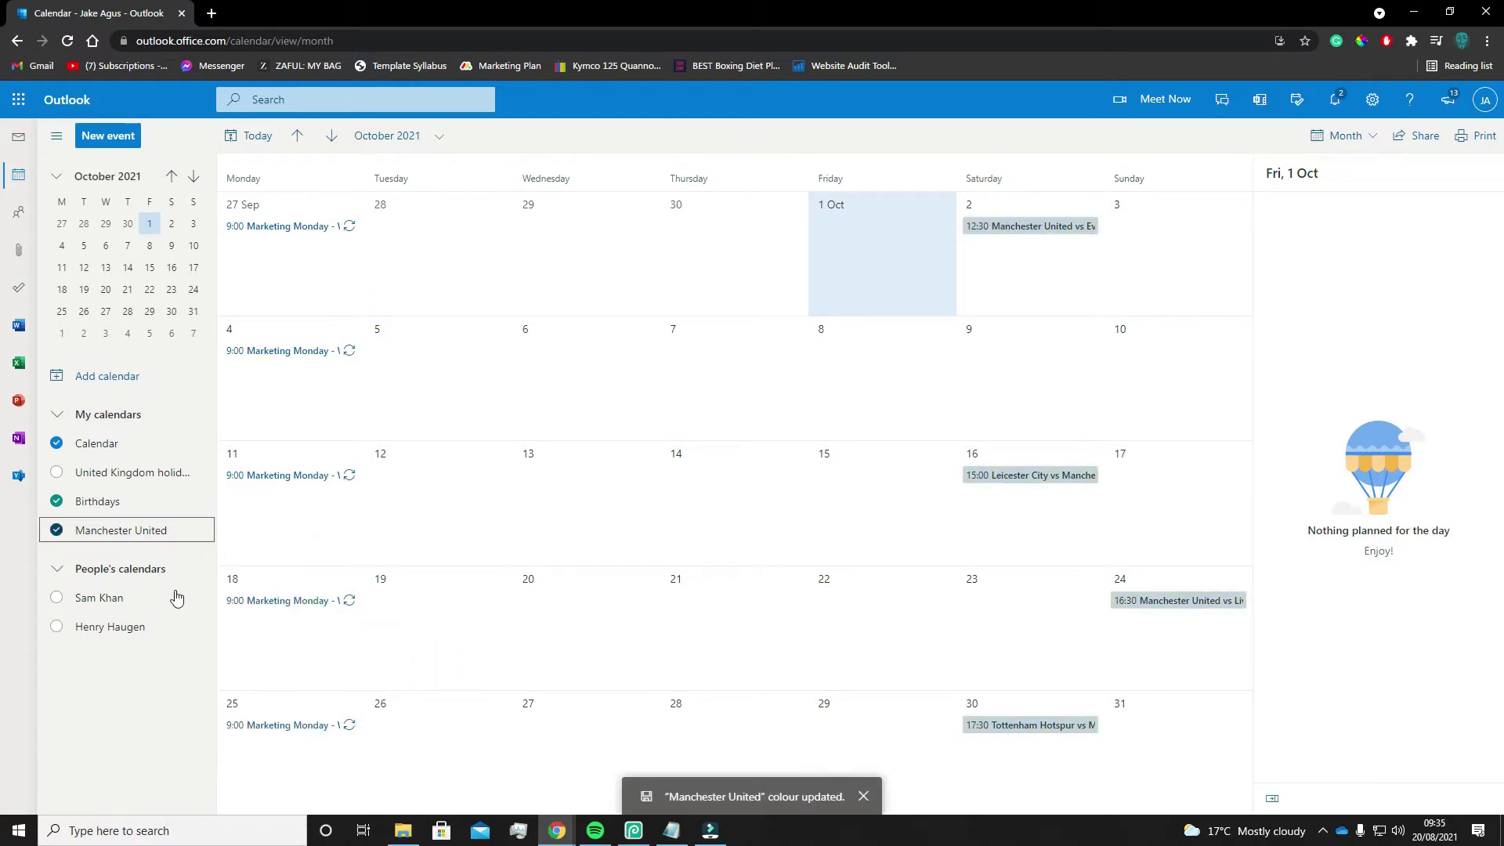
click(196, 534)
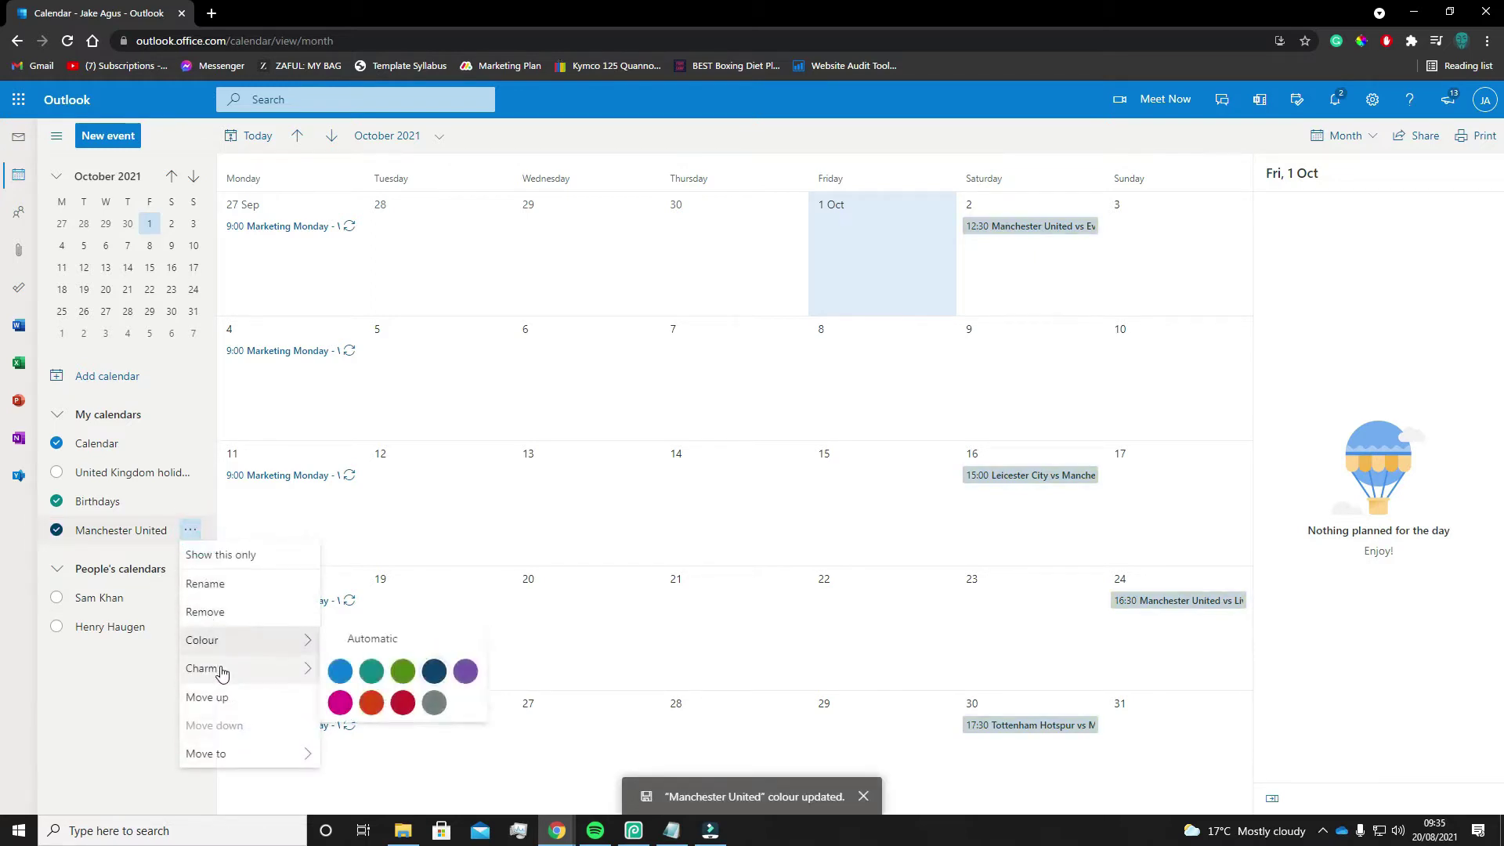
mouse_move(201, 668)
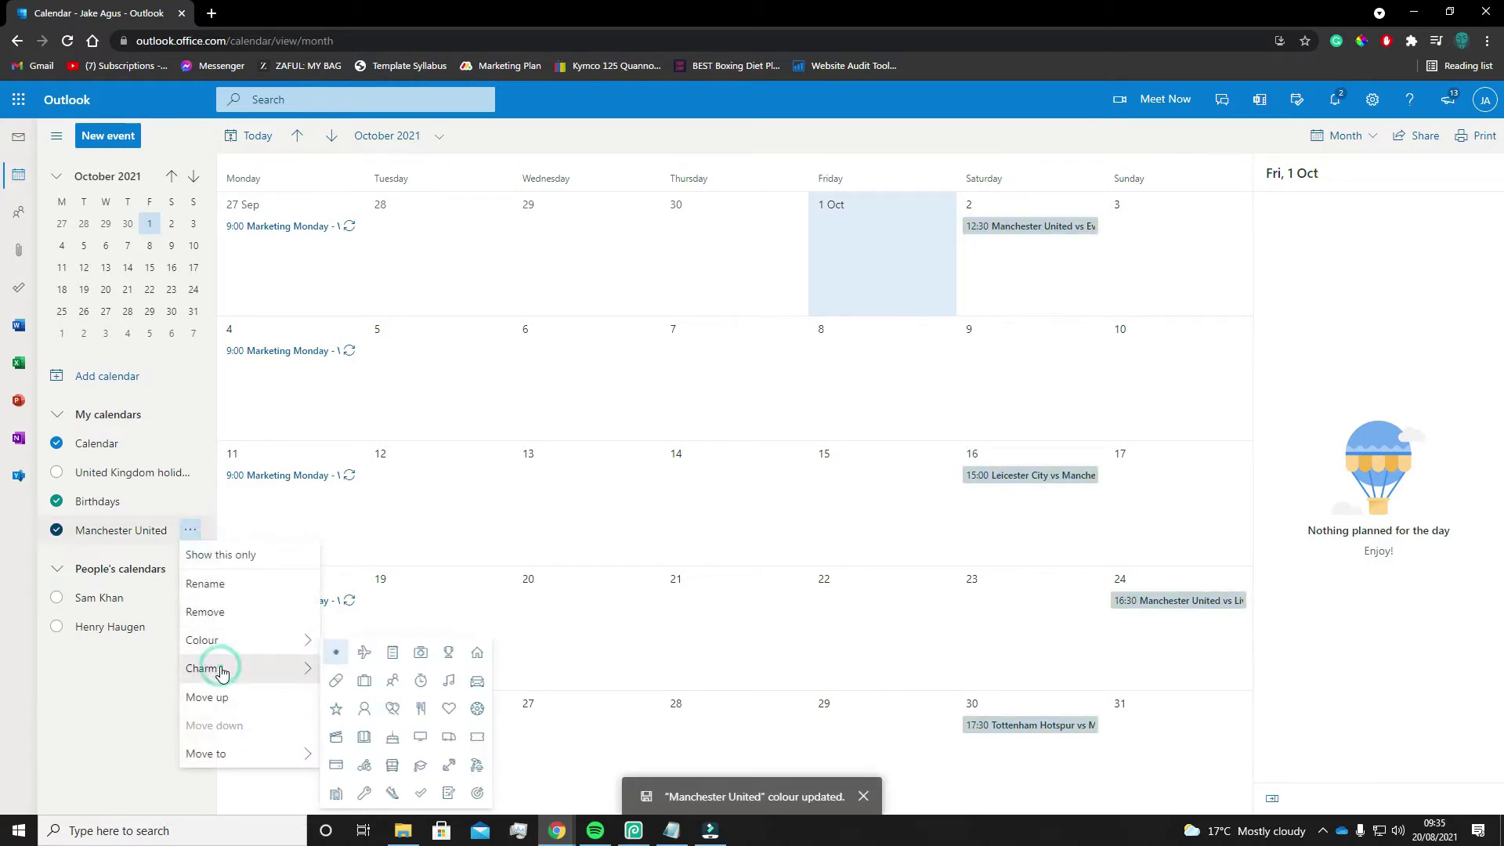
click(477, 709)
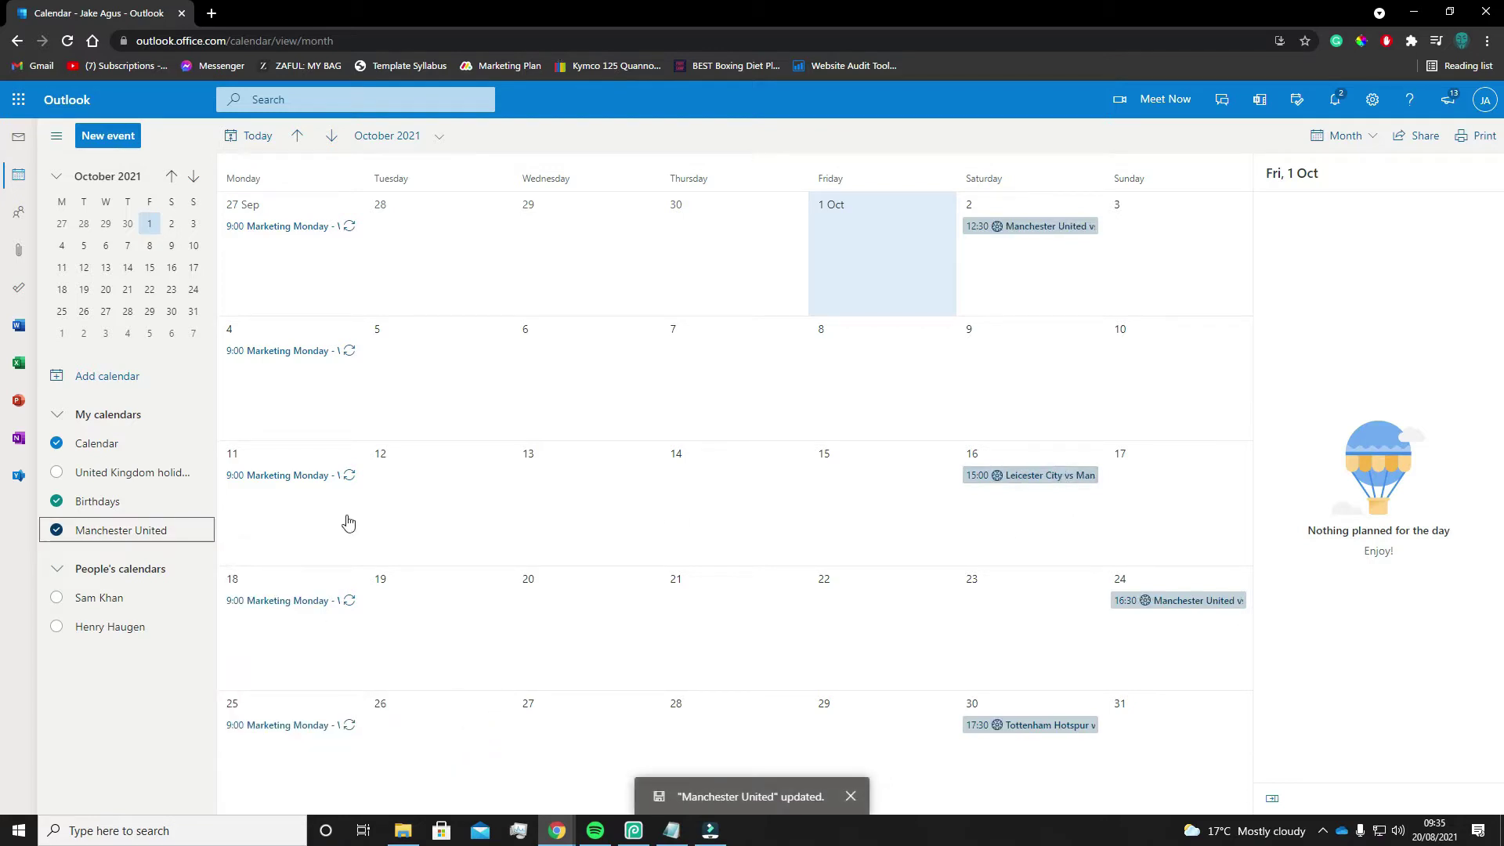
Remove the Manchester United calendar and confirm the removal.
click(196, 537)
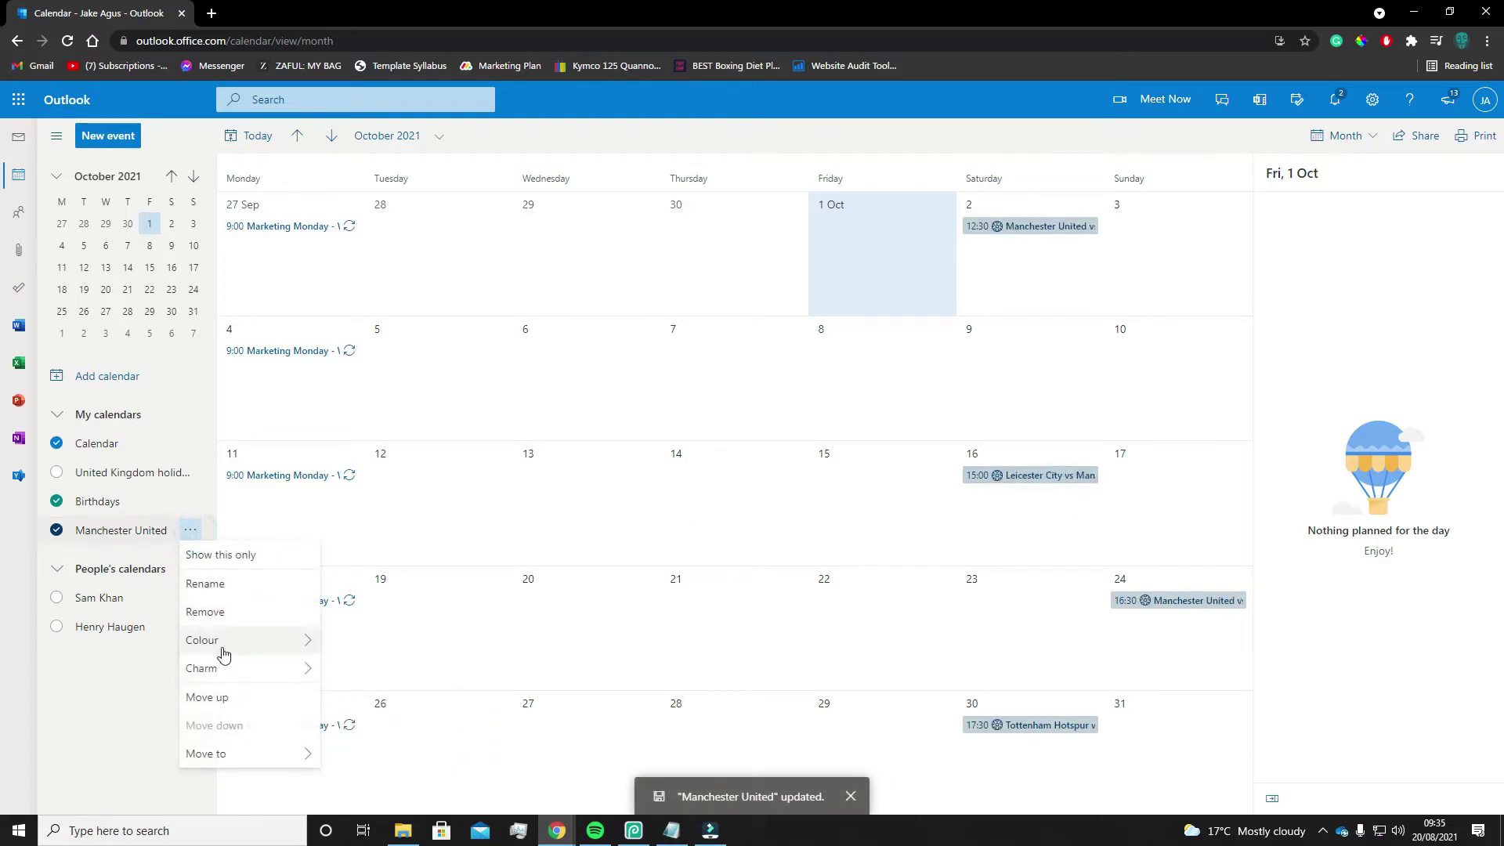
click(222, 612)
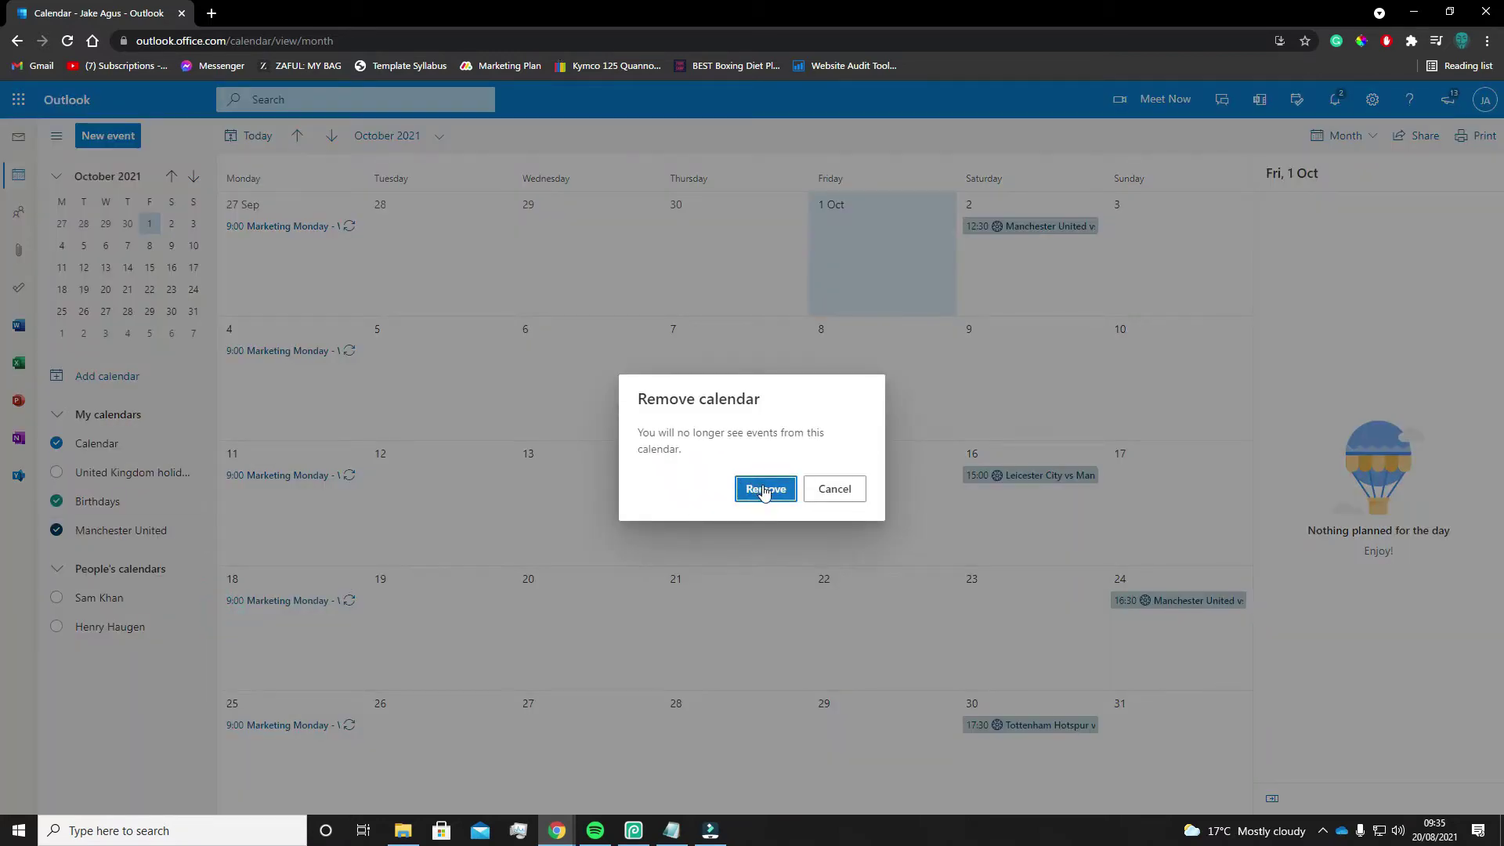
click(765, 490)
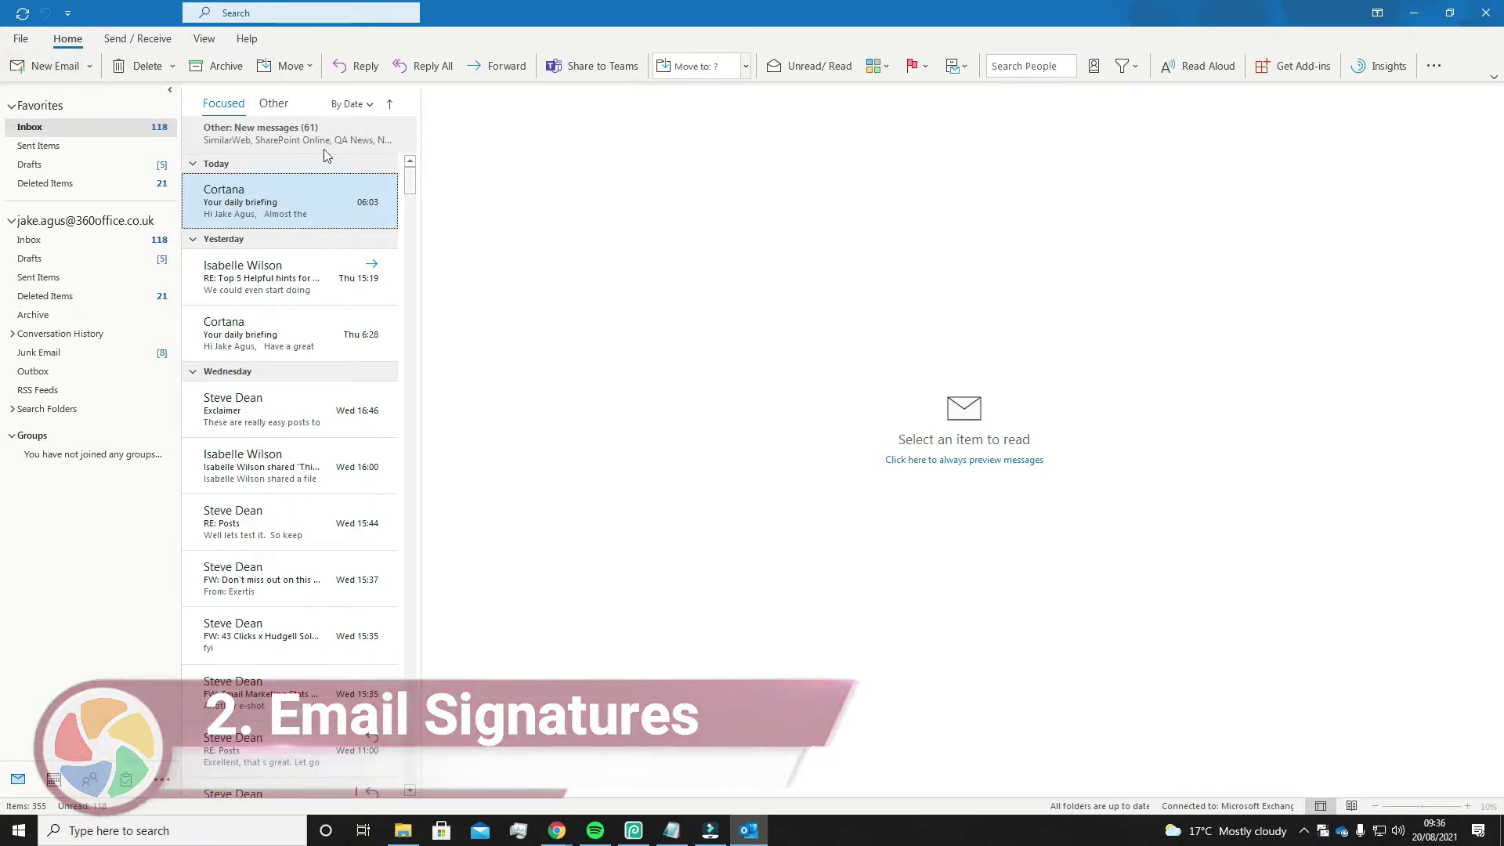
Start a blank new email and show its Signature dropdown options.
click(70, 75)
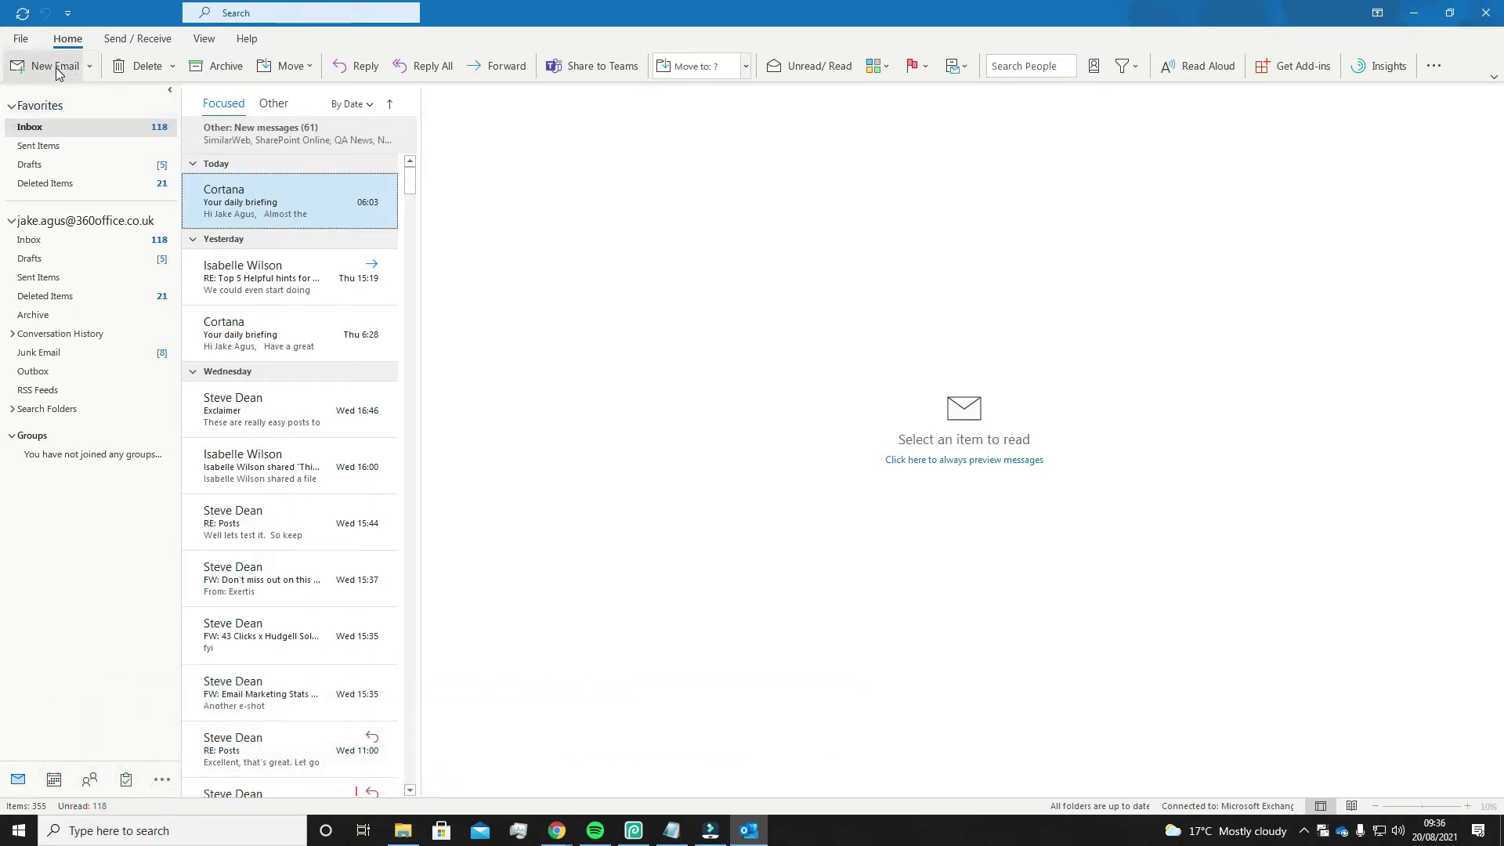
click(57, 70)
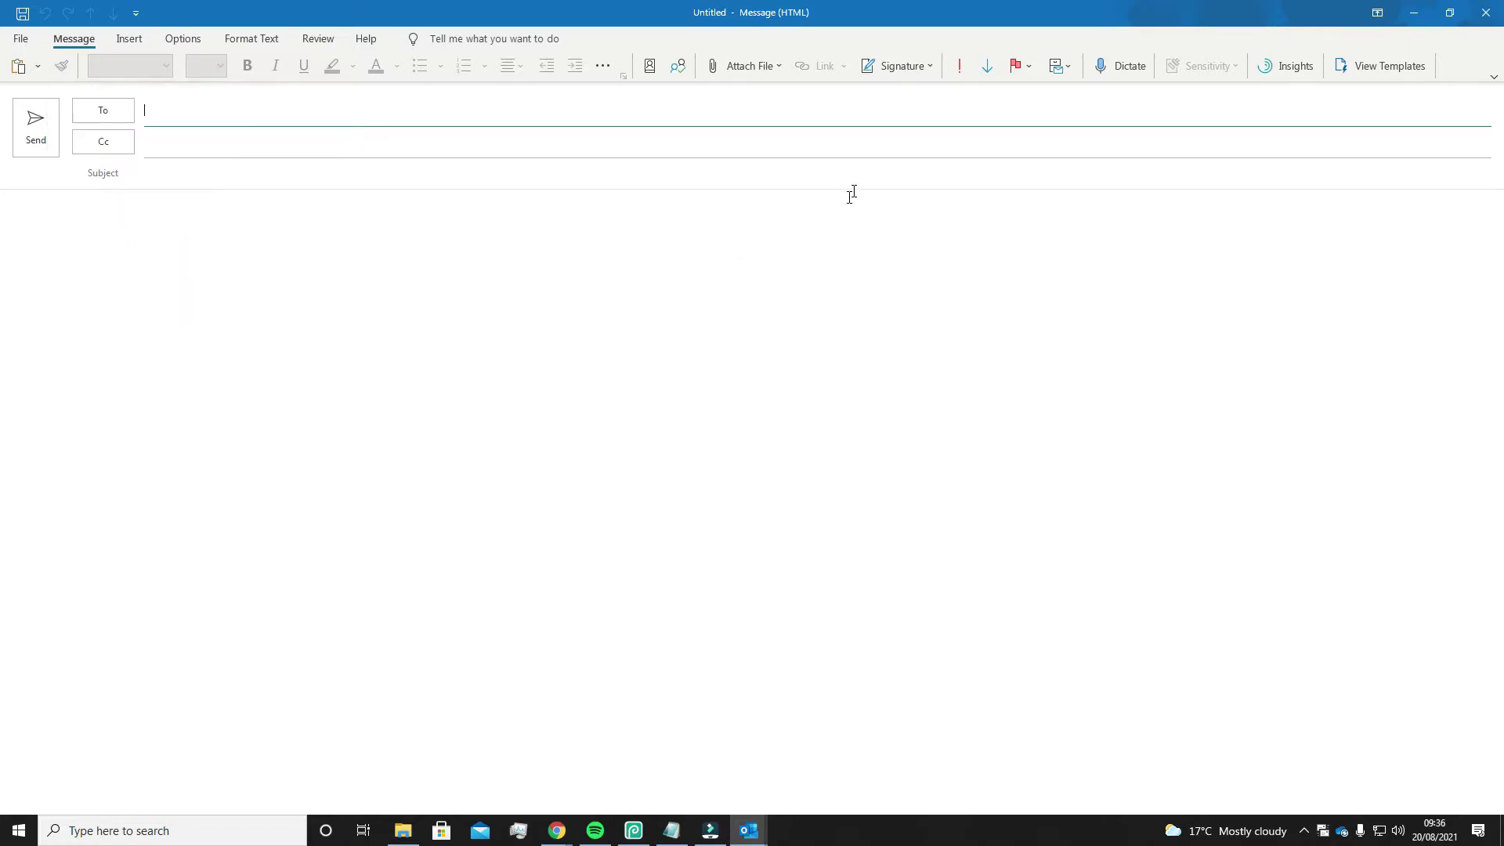
click(921, 68)
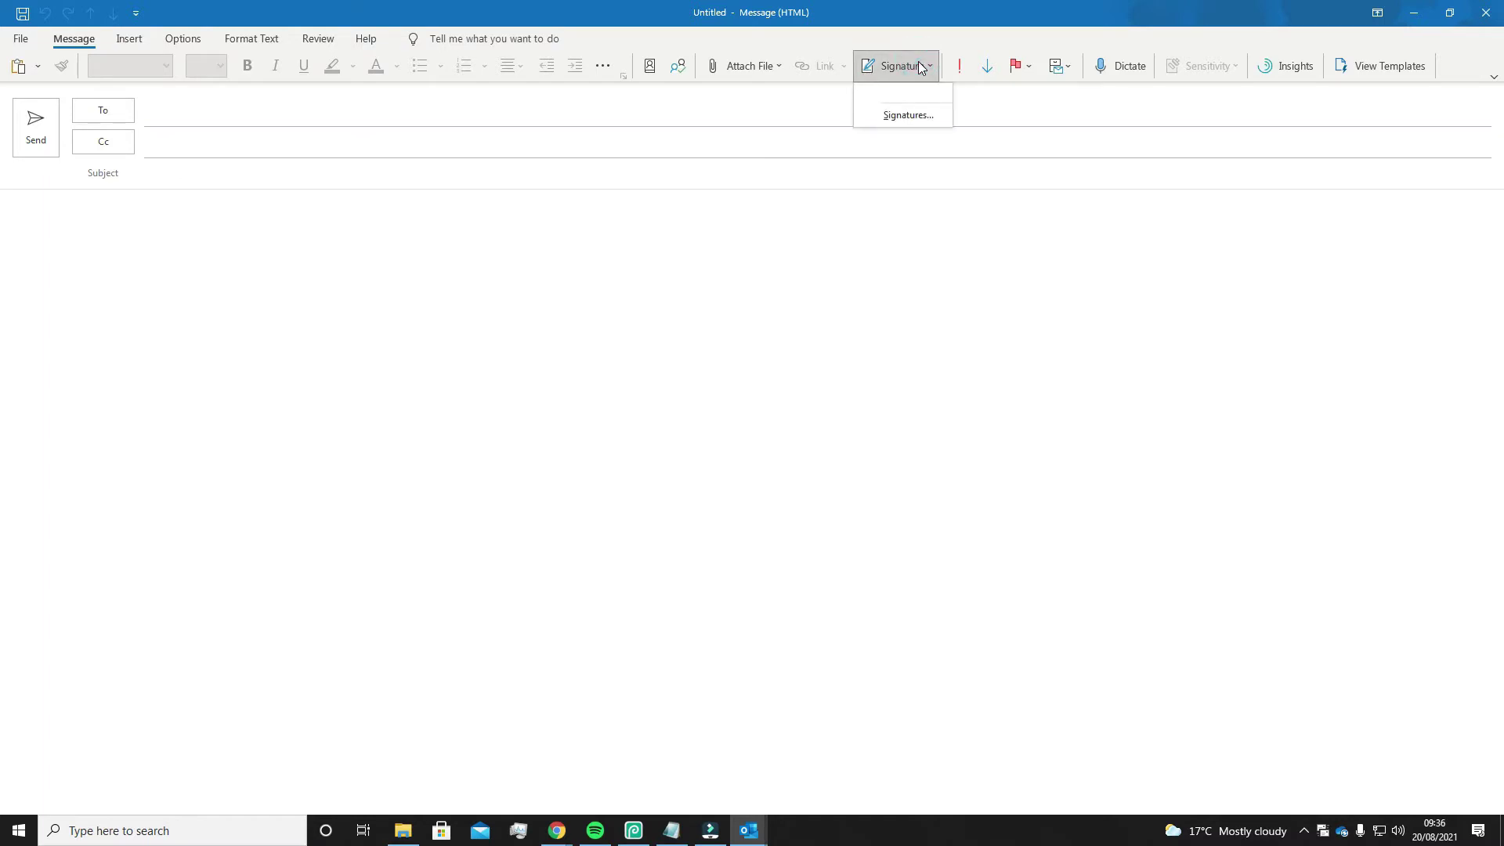
Create a new signature named 'New Signature' in the signature settings.
click(909, 116)
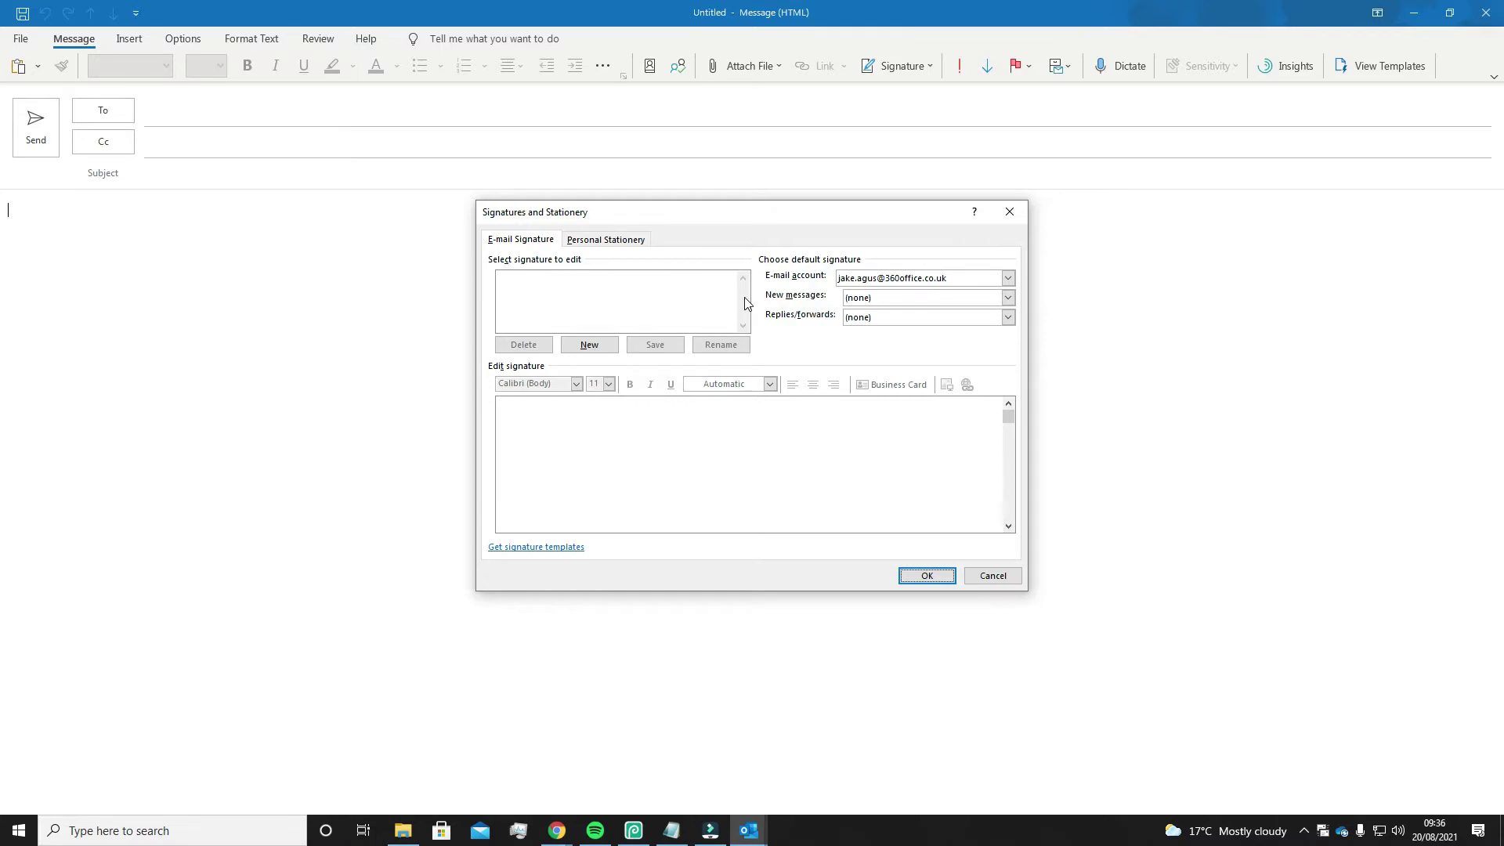
click(589, 345)
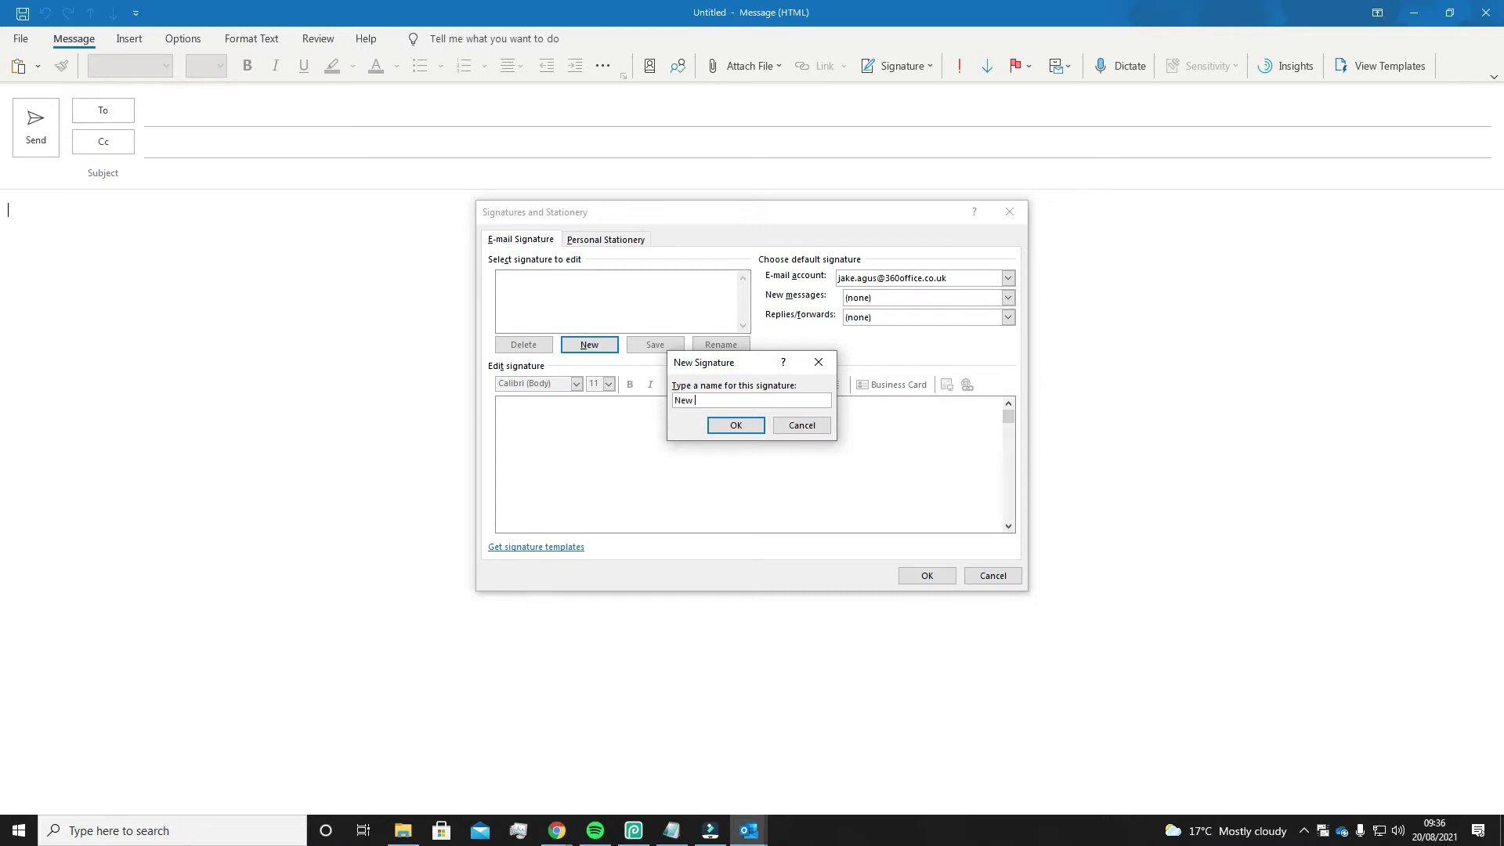
text(New Signature)
key(Return)
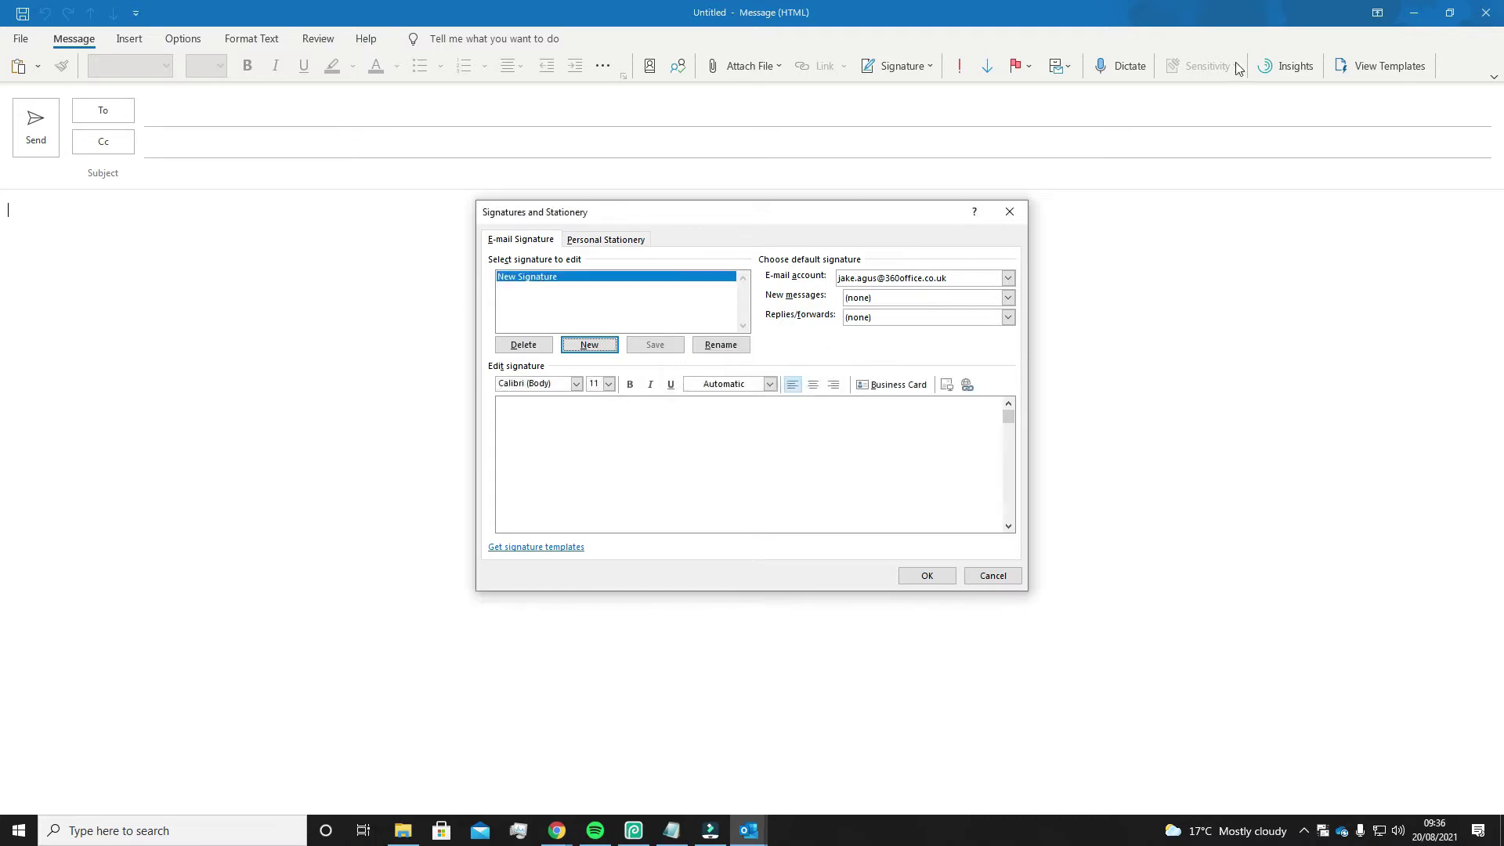
Make New Signature the default for both new messages and replies/forwards.
click(1003, 299)
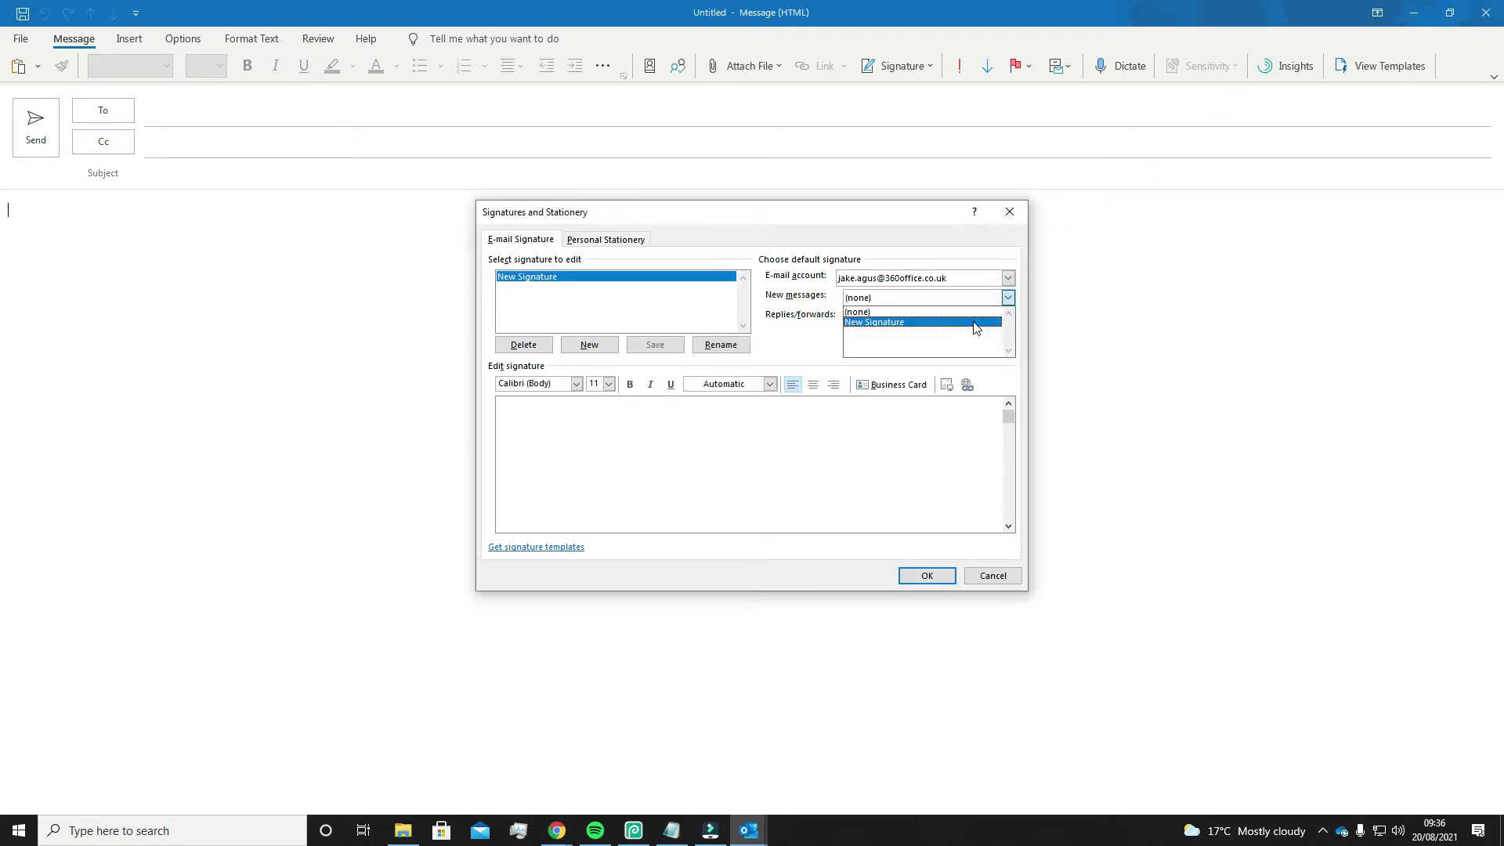
click(975, 322)
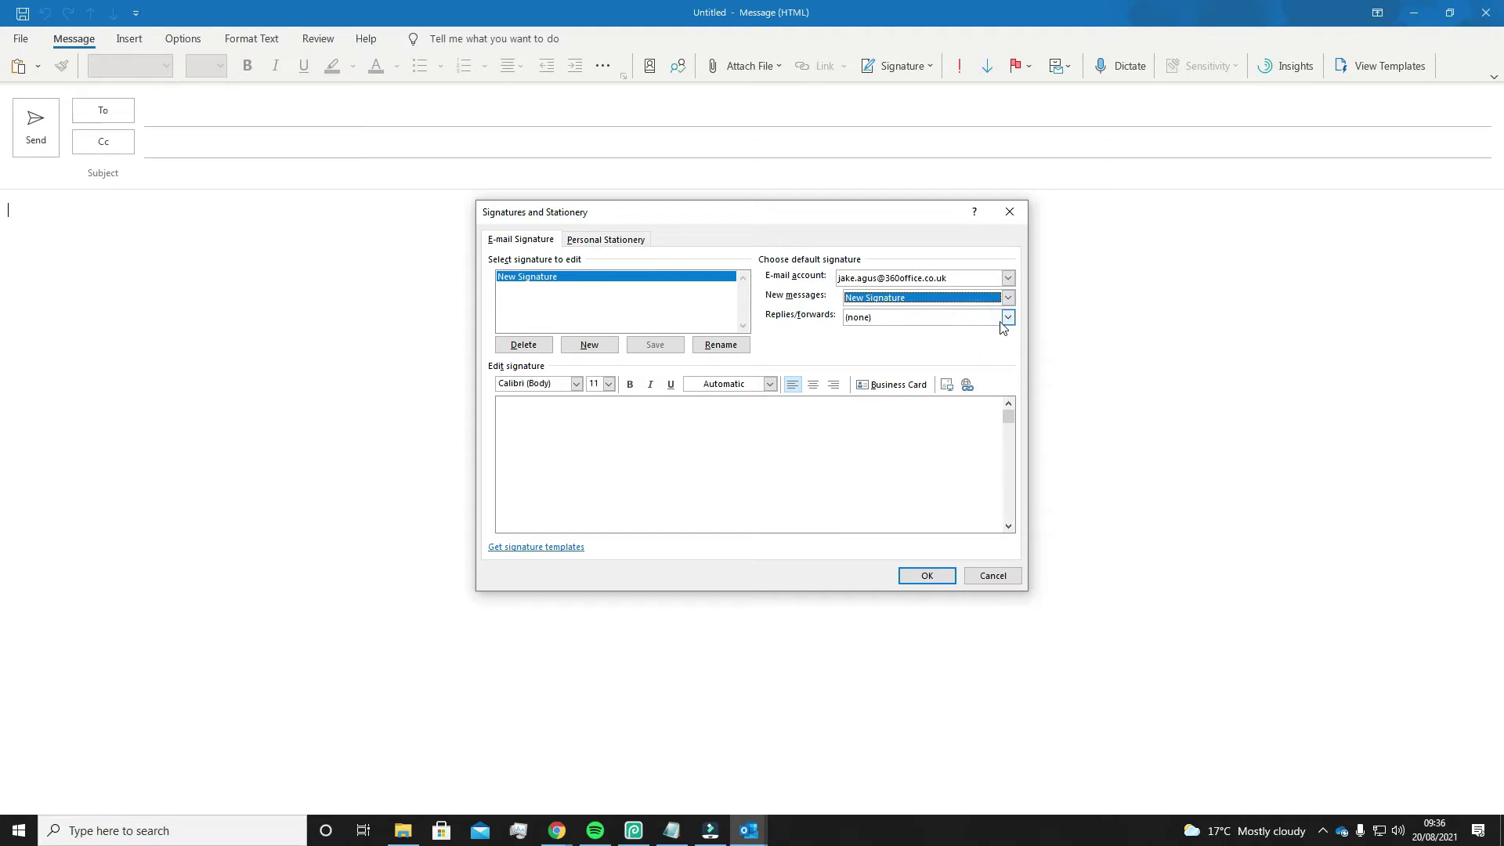
click(1006, 319)
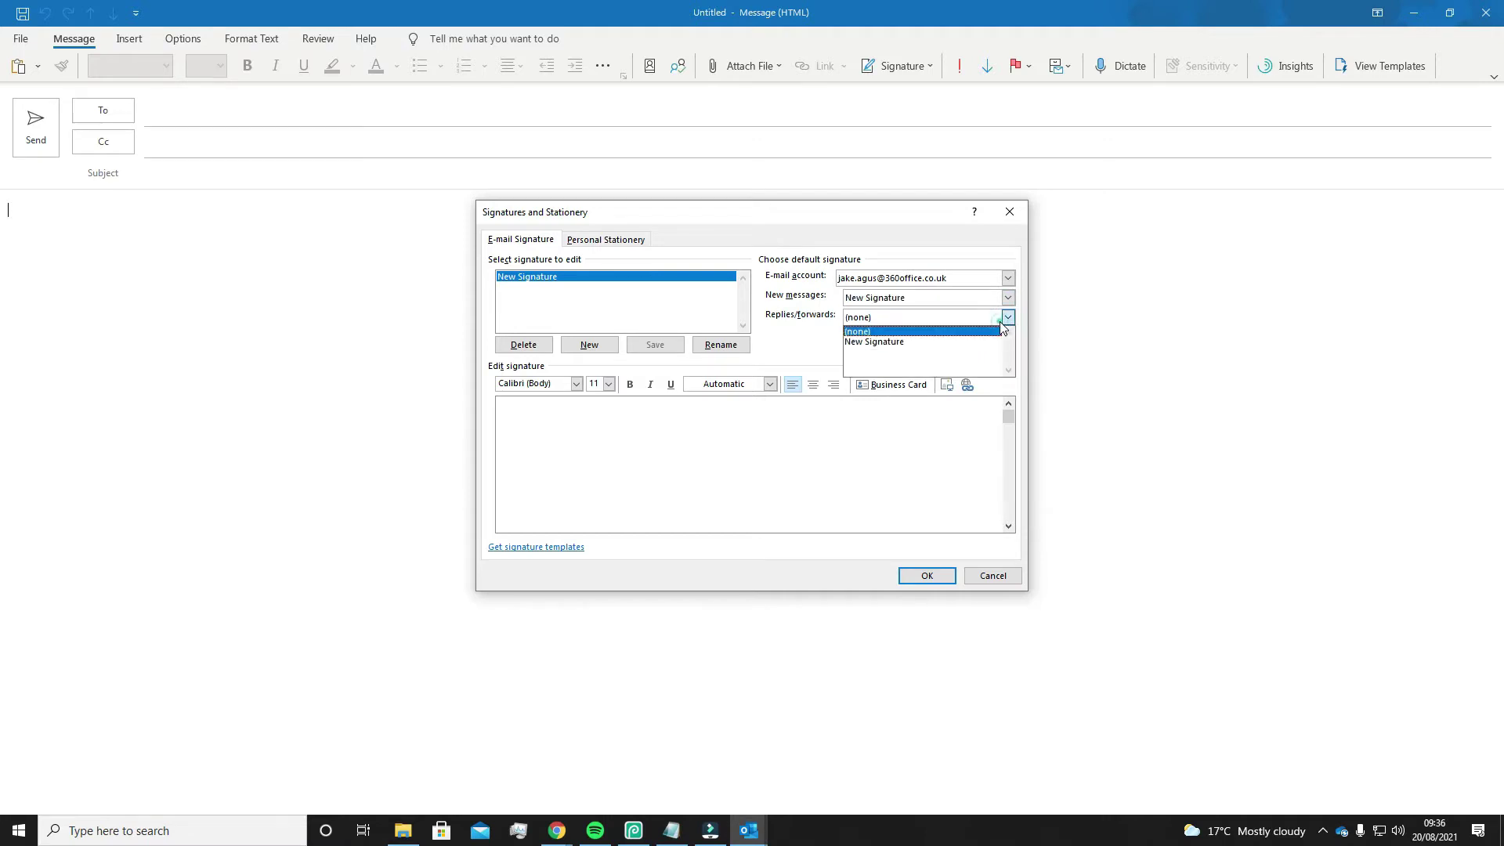
click(944, 343)
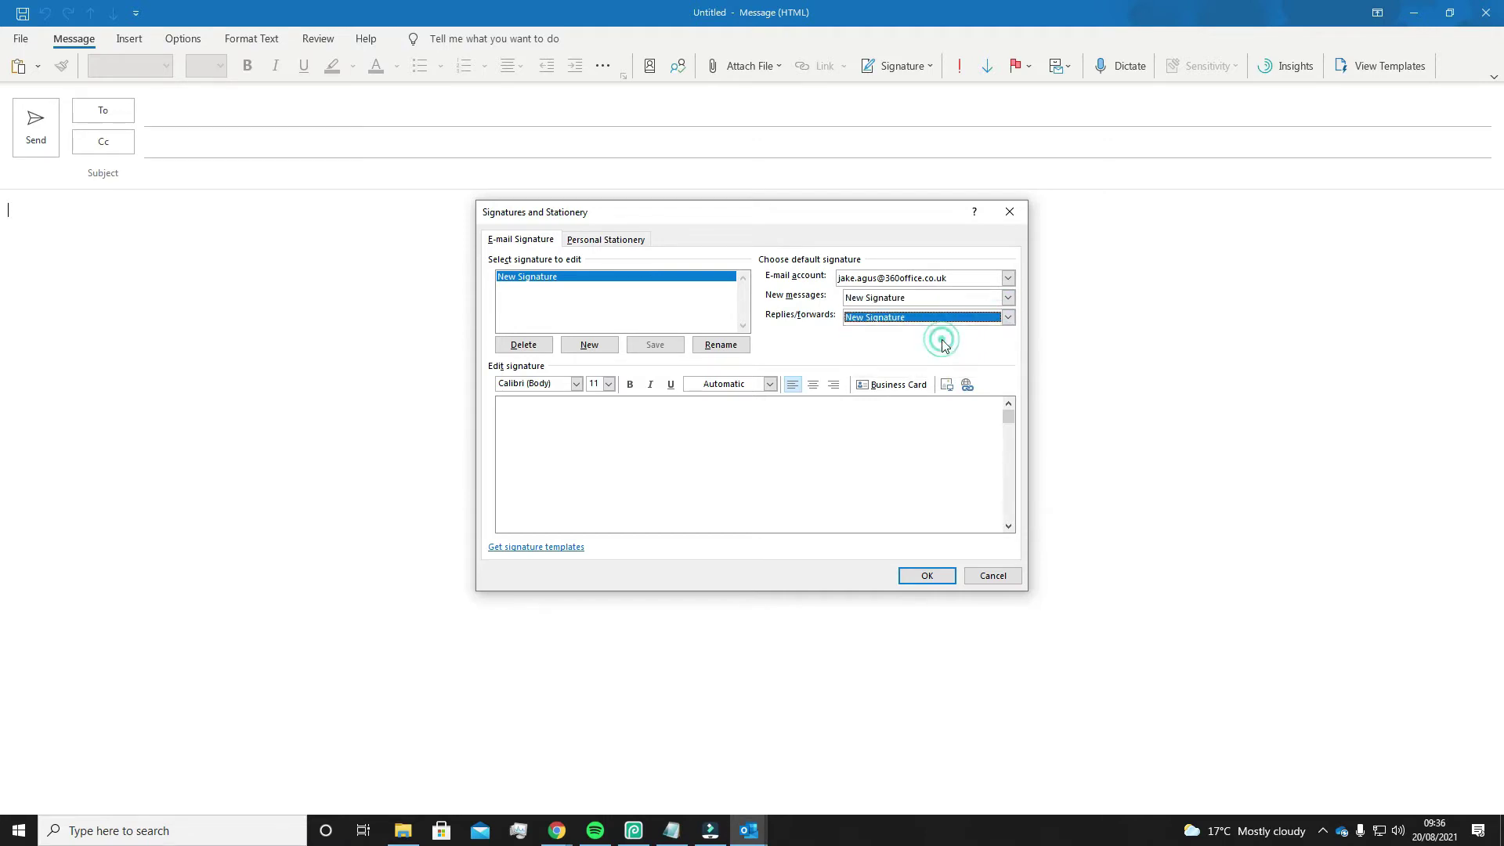
click(817, 457)
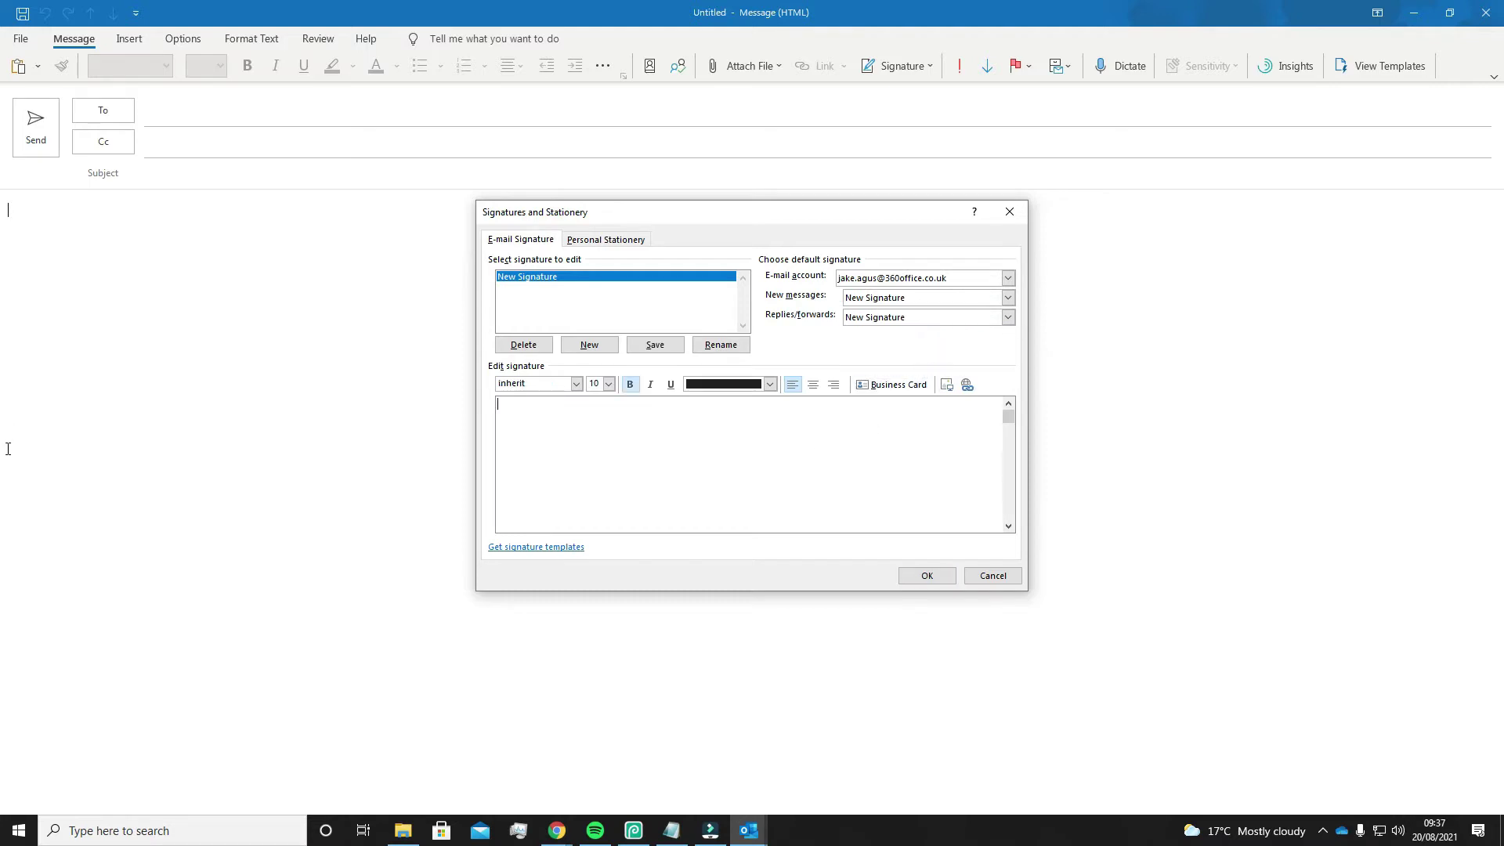
Paste the contact block with name, job title, 360 Office logo and address into New Signature, then save.
key(alt+Tab)
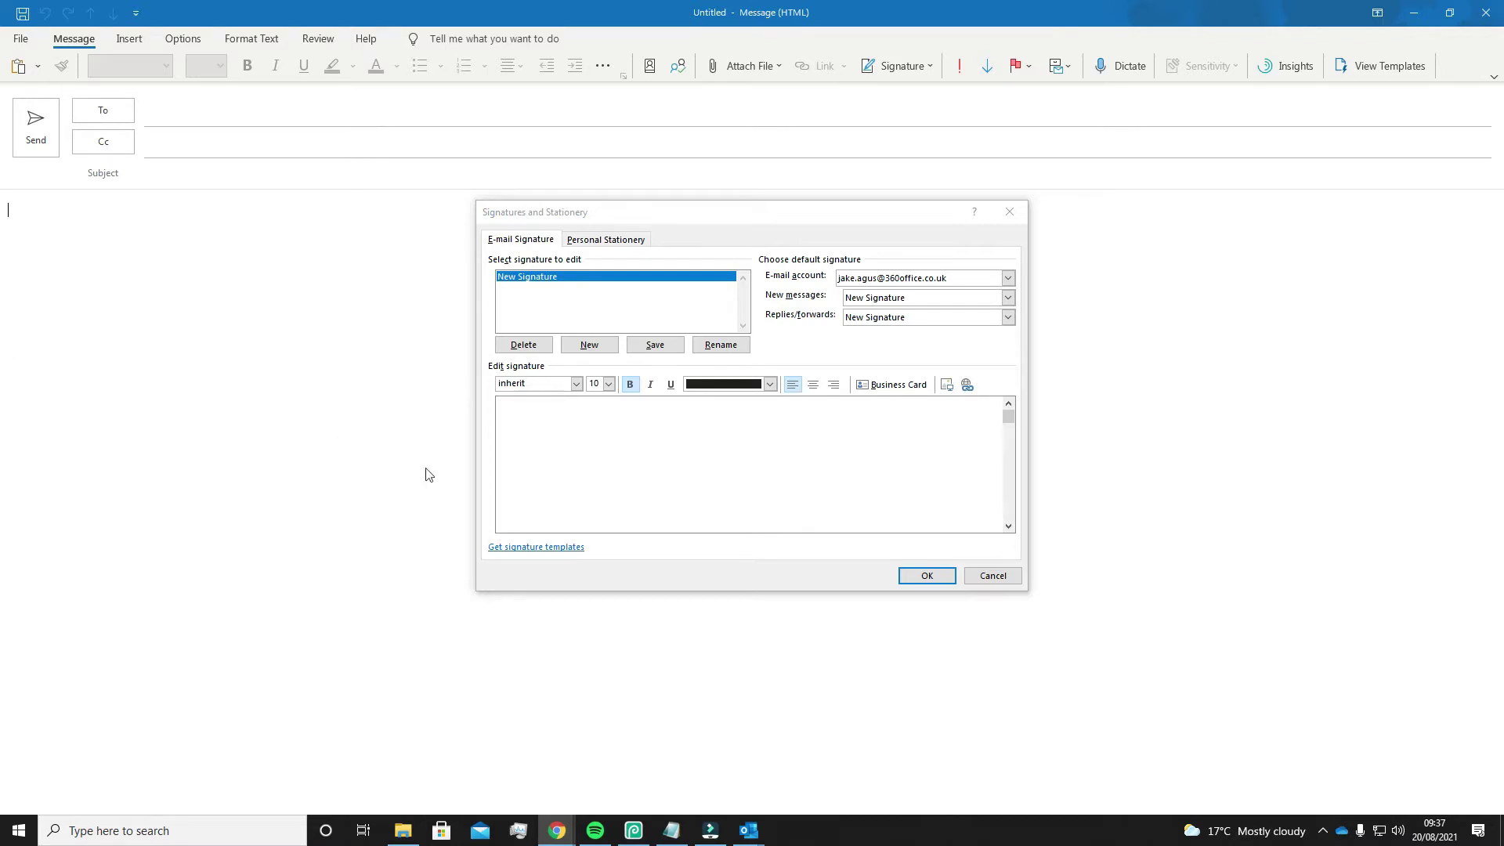
click(613, 442)
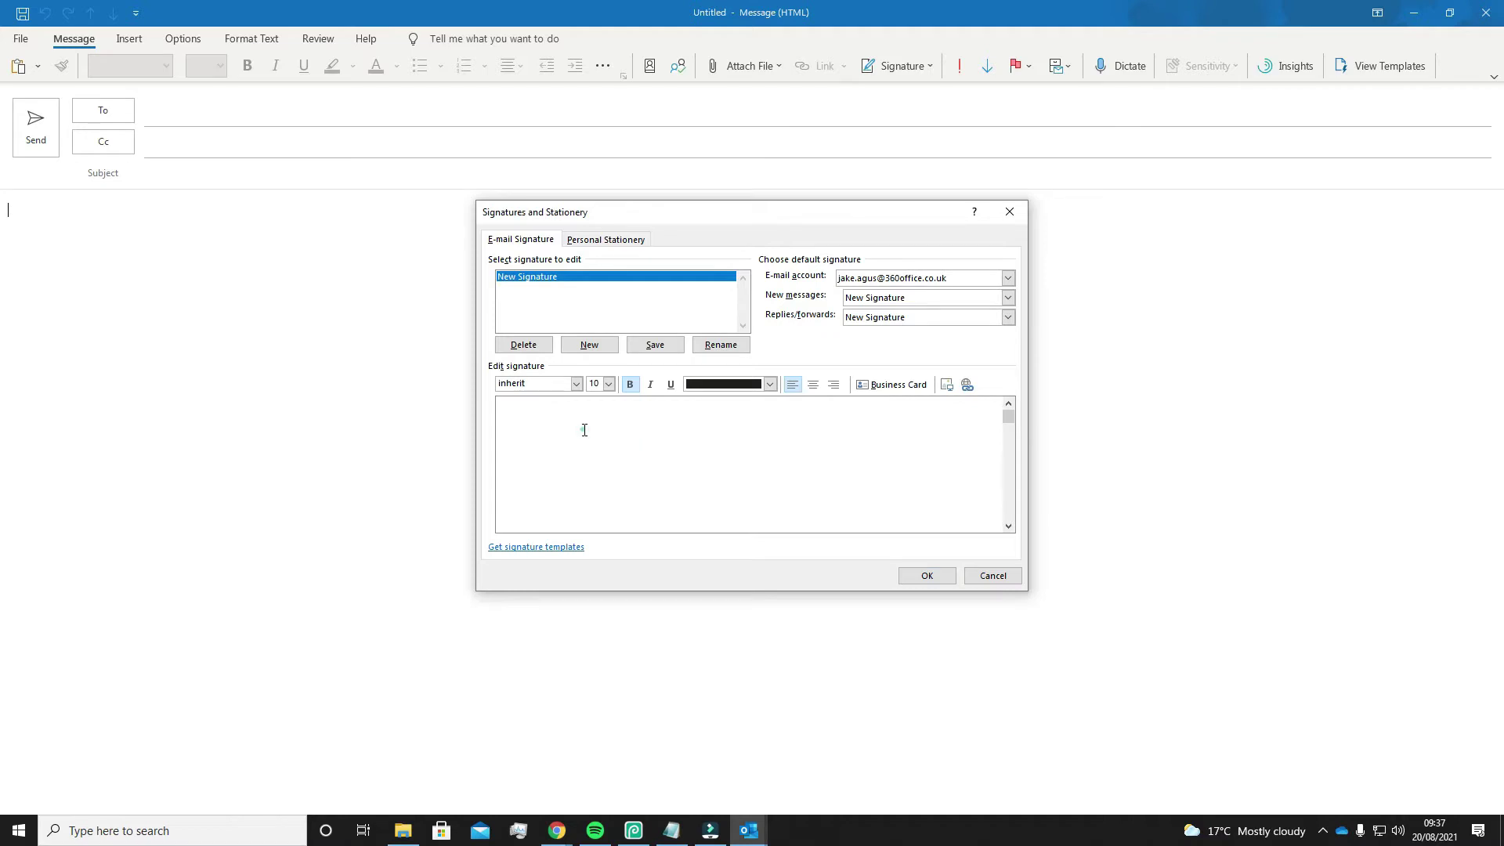
click(584, 429)
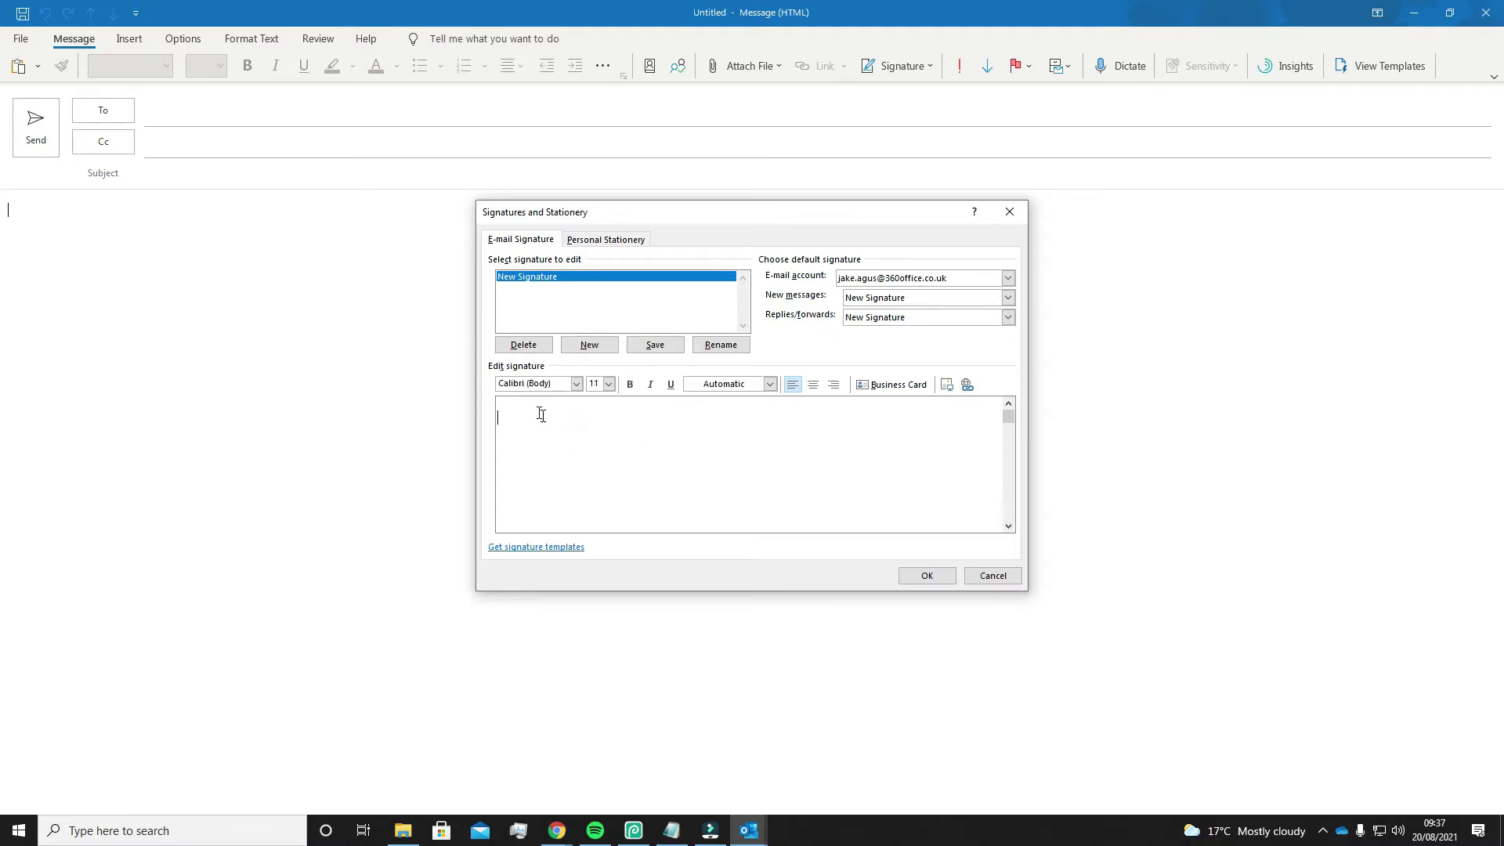
click(515, 399)
key(ctrl+v)
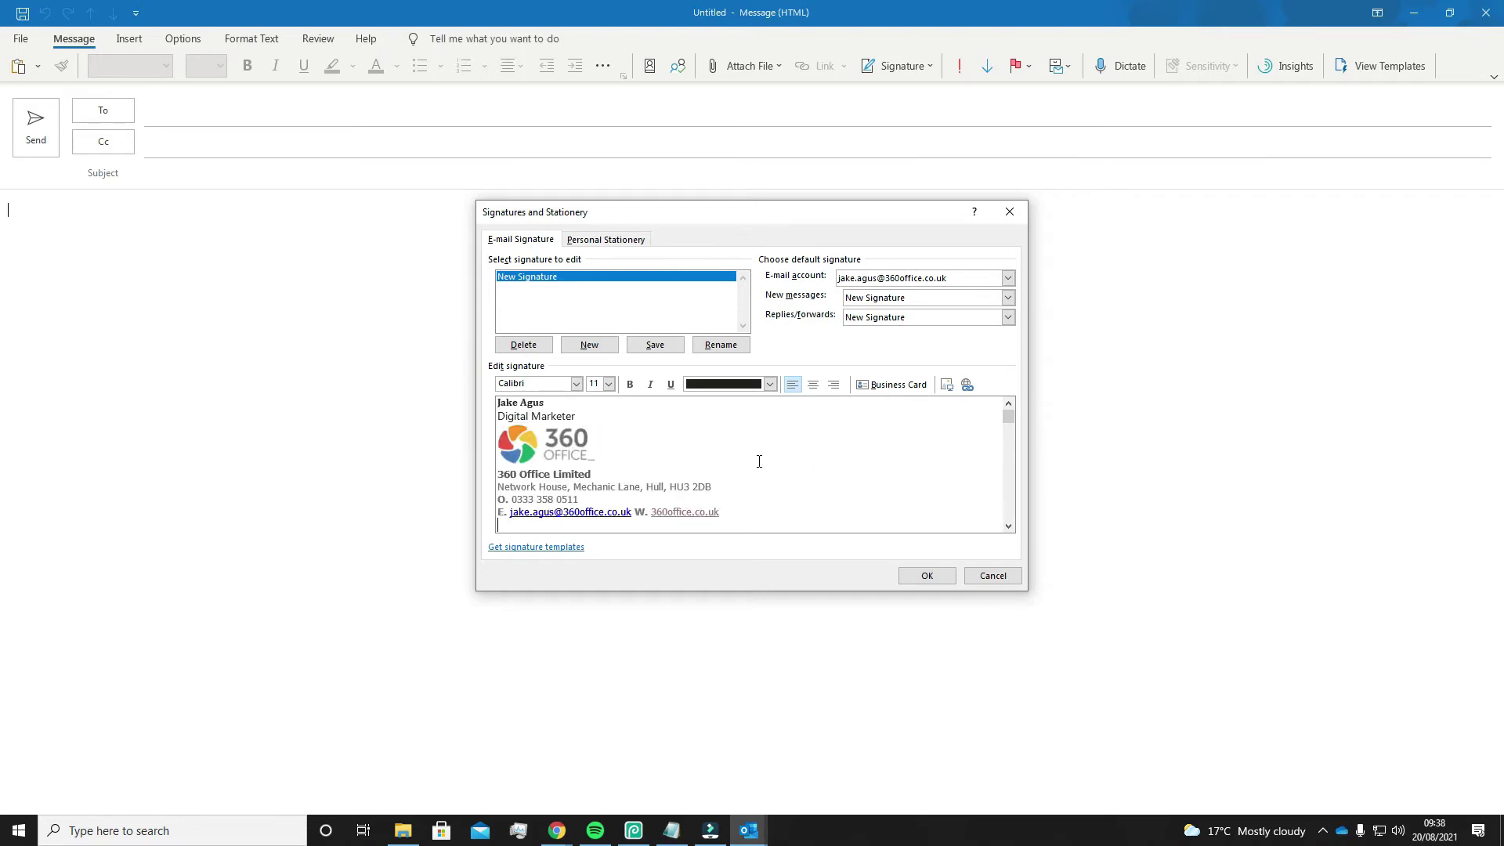
click(927, 576)
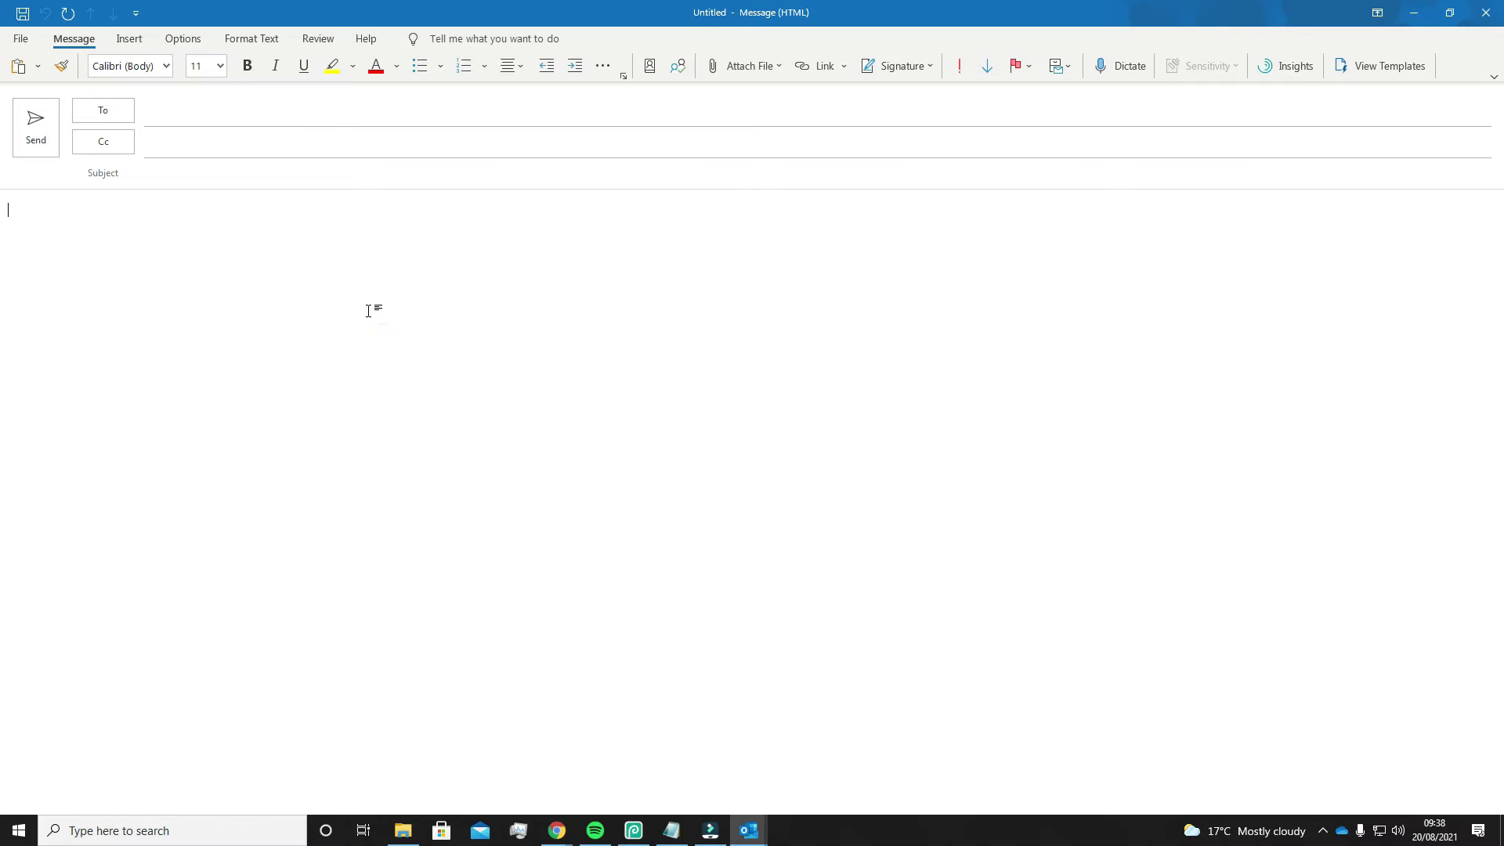
Insert New Signature into the test message, then close it without saving.
click(904, 65)
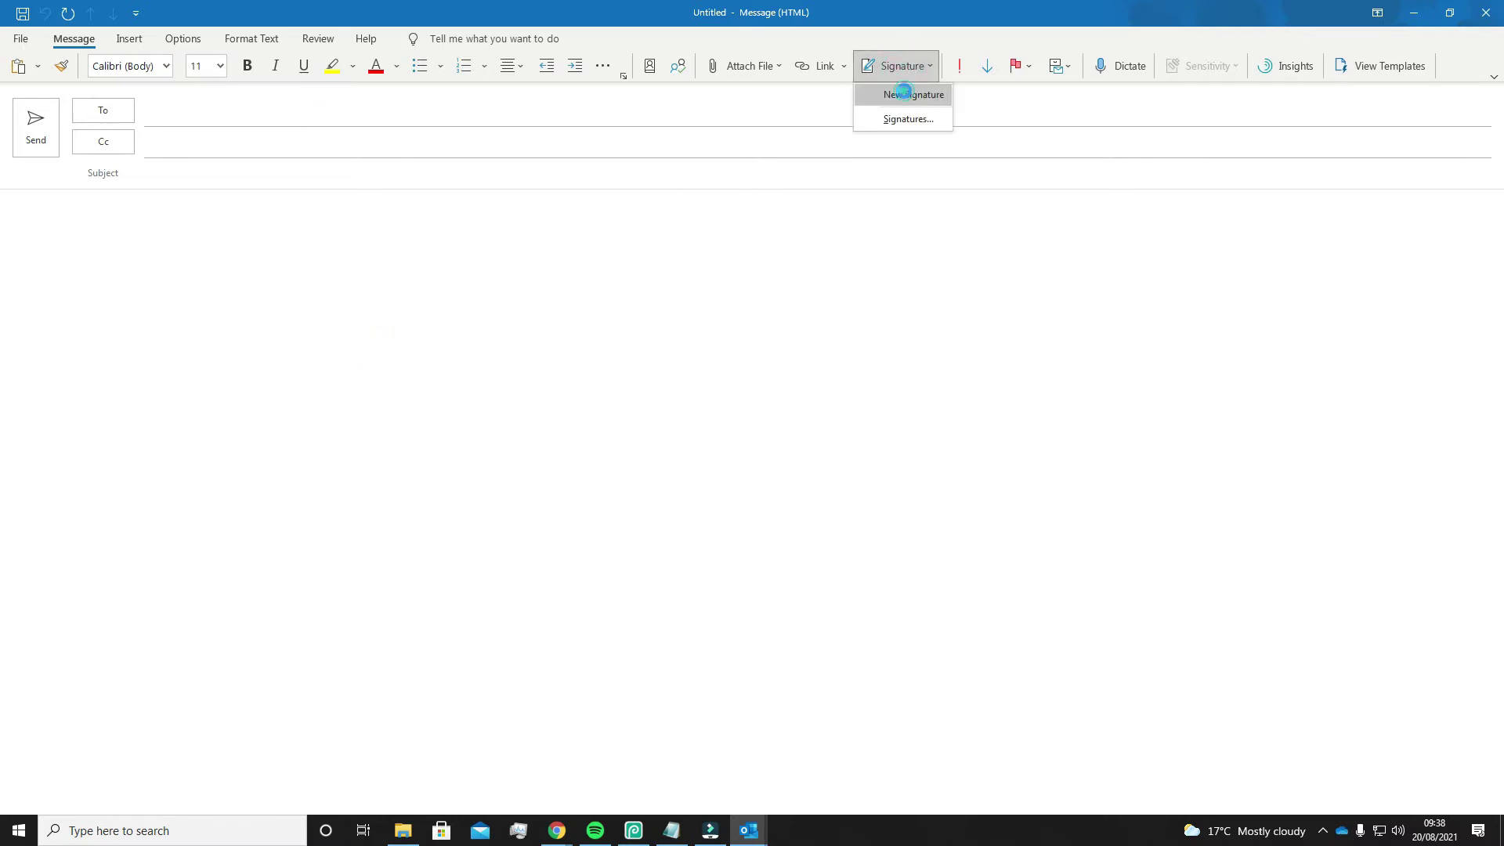
click(907, 94)
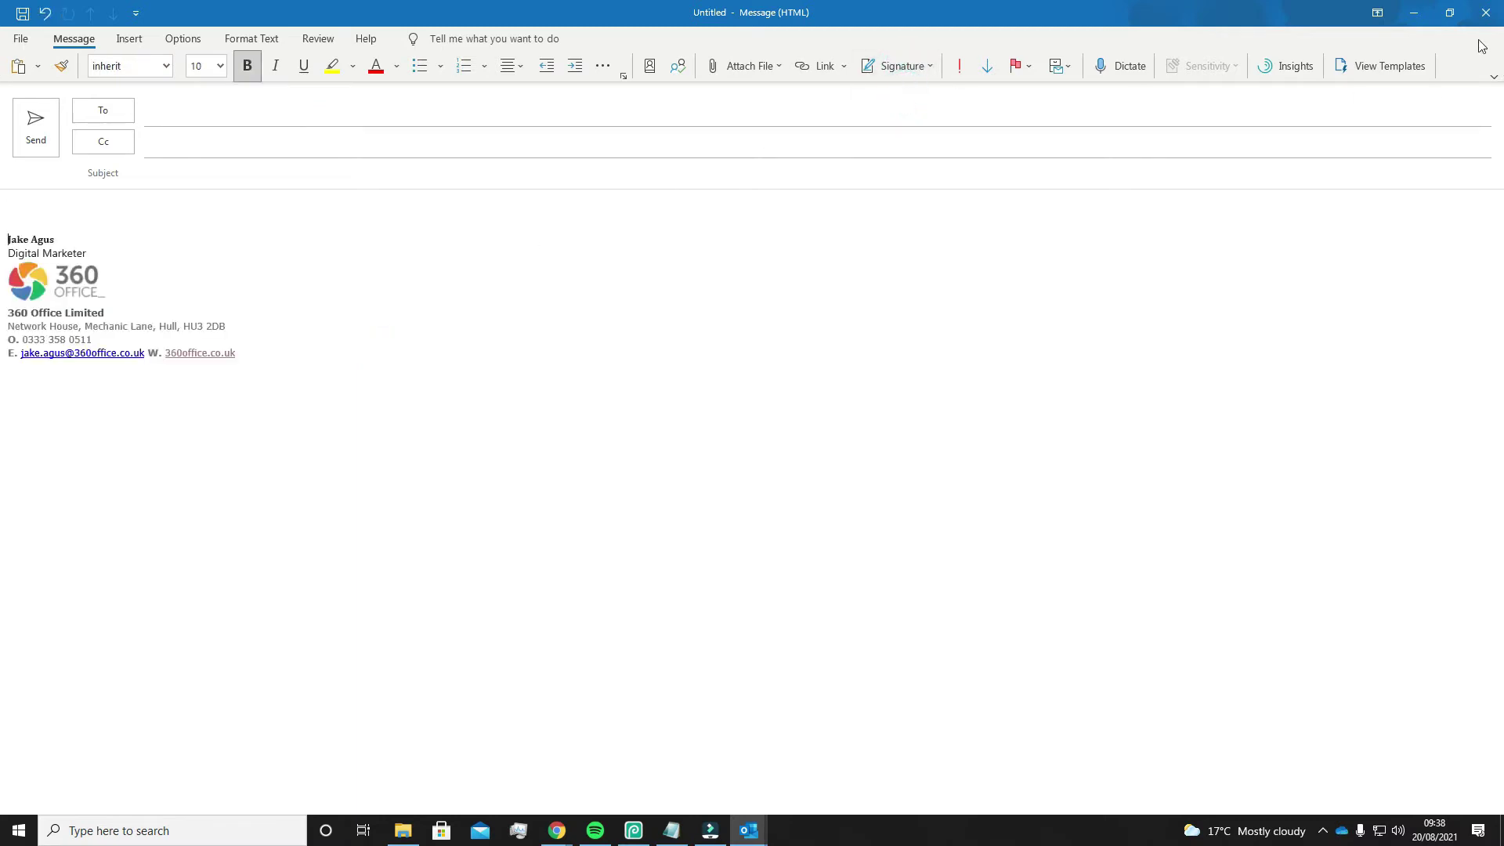
click(1485, 13)
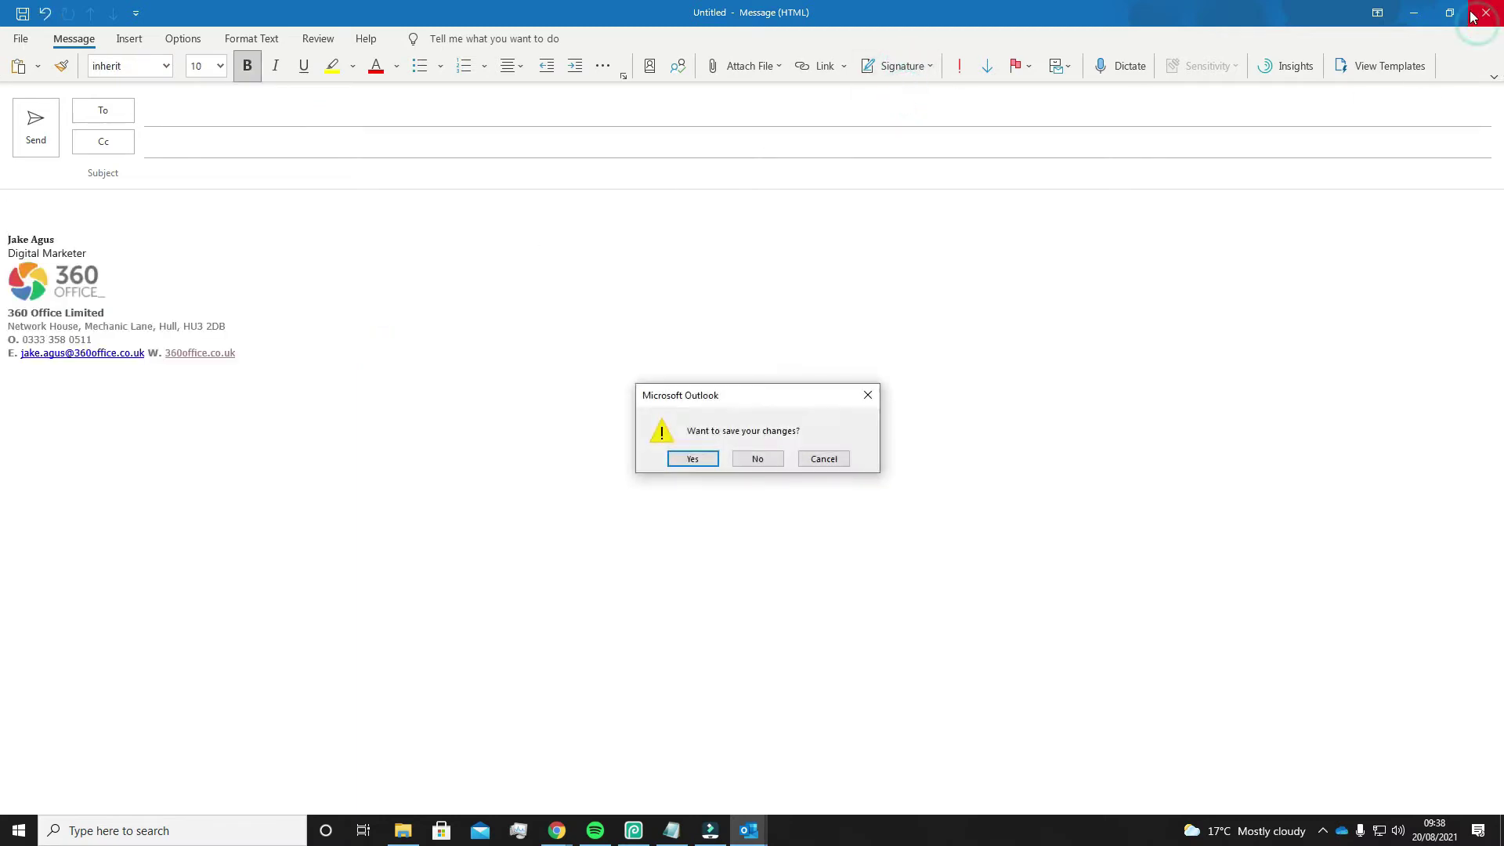
click(769, 457)
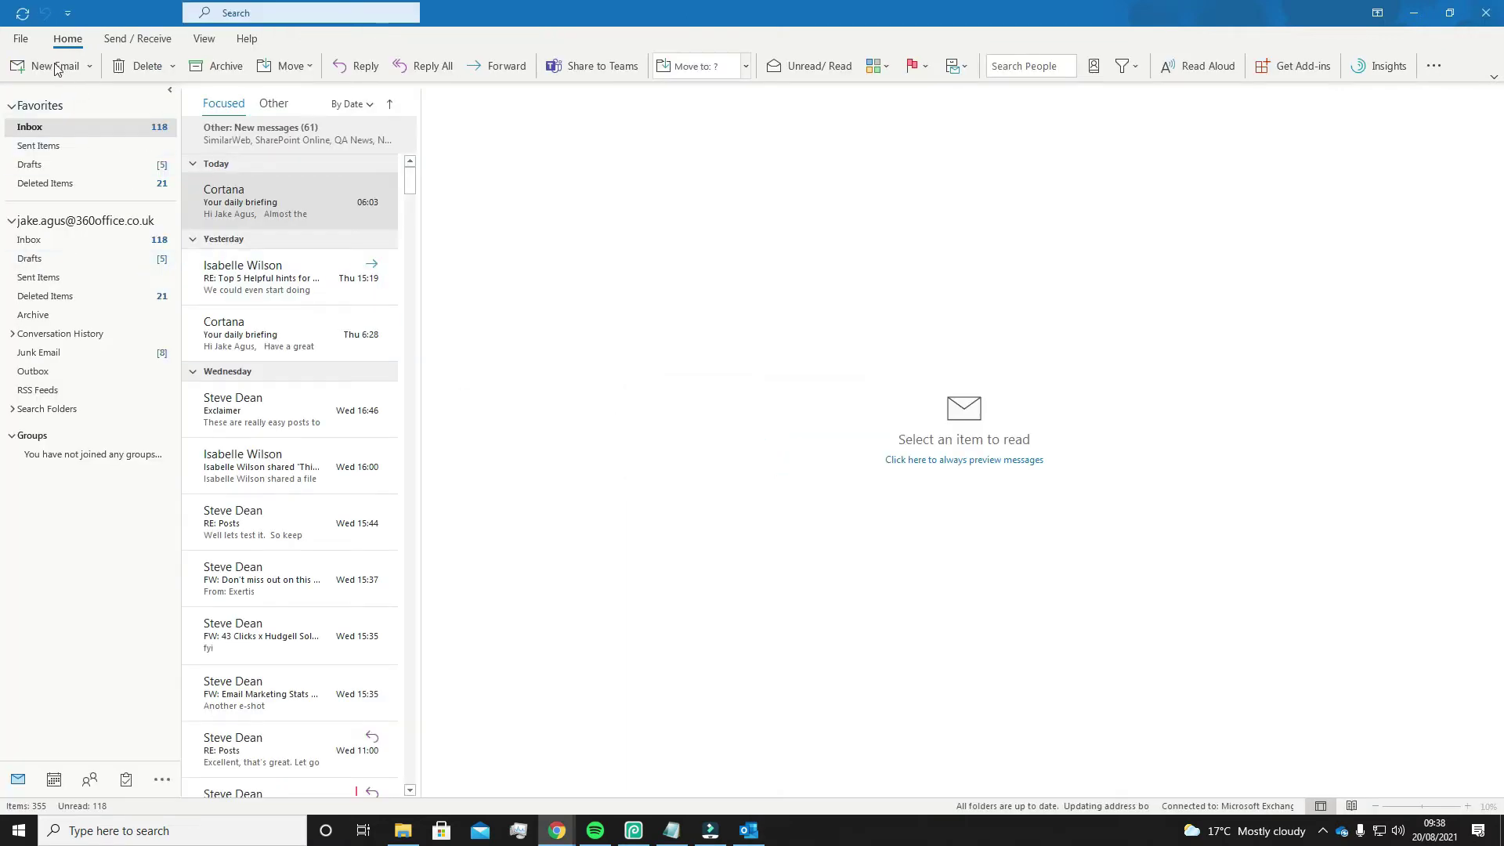
Start a new email and confirm the signature block appears automatically in the body.
click(37, 70)
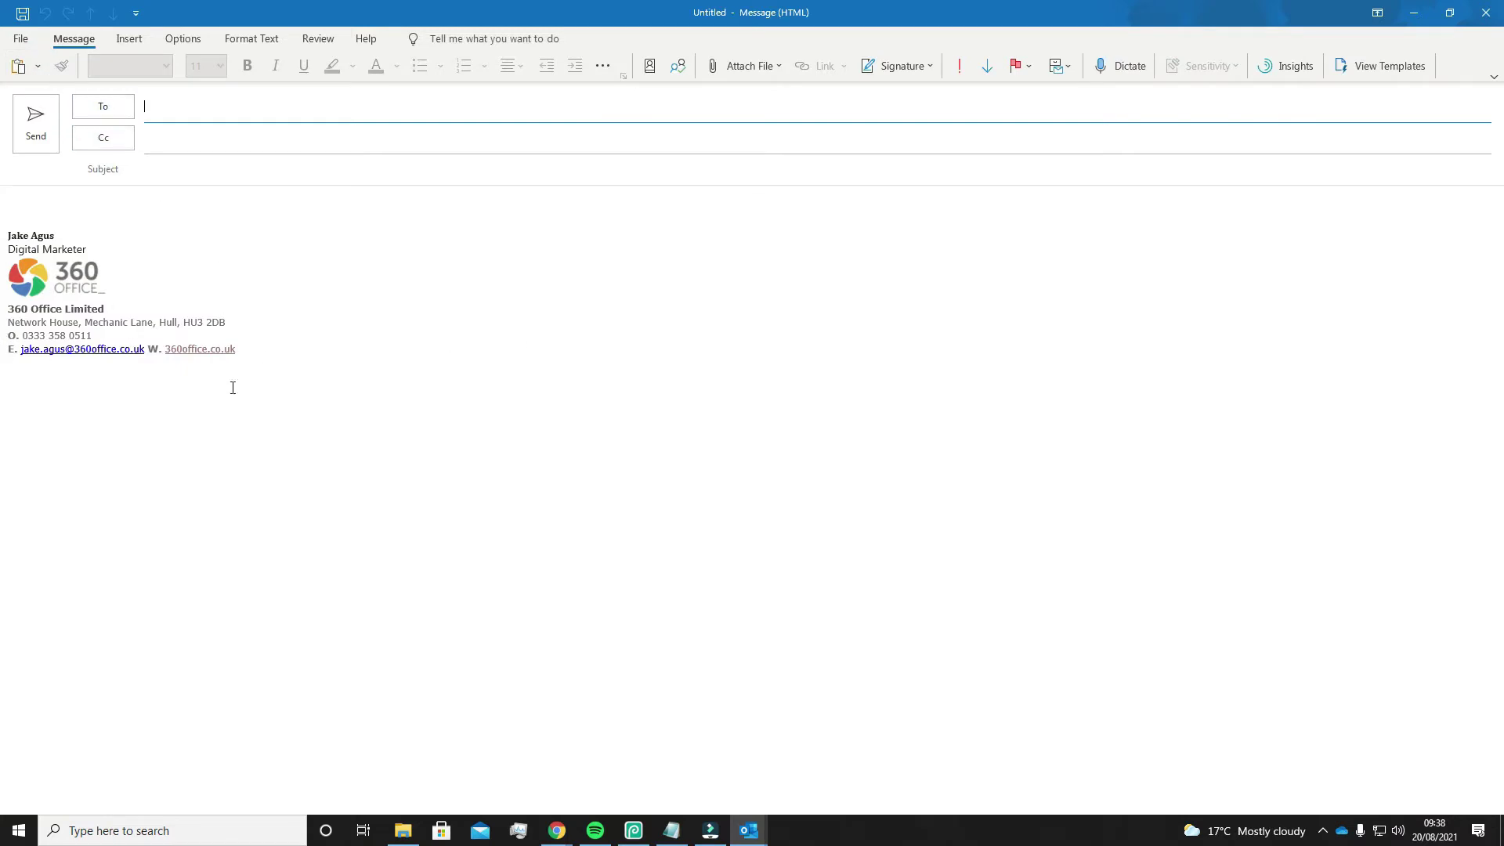
click(270, 359)
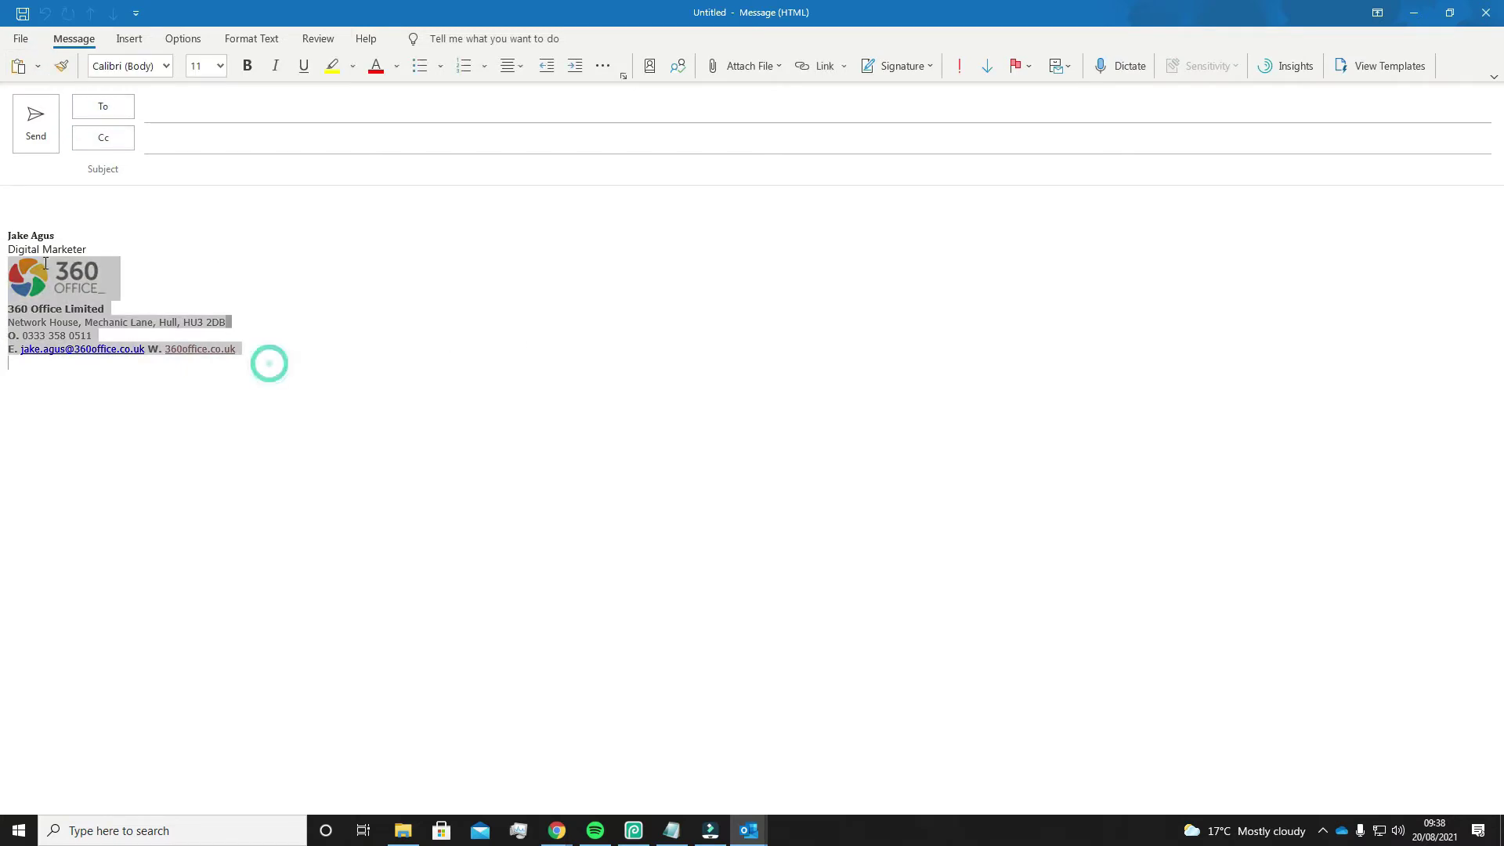
click(373, 323)
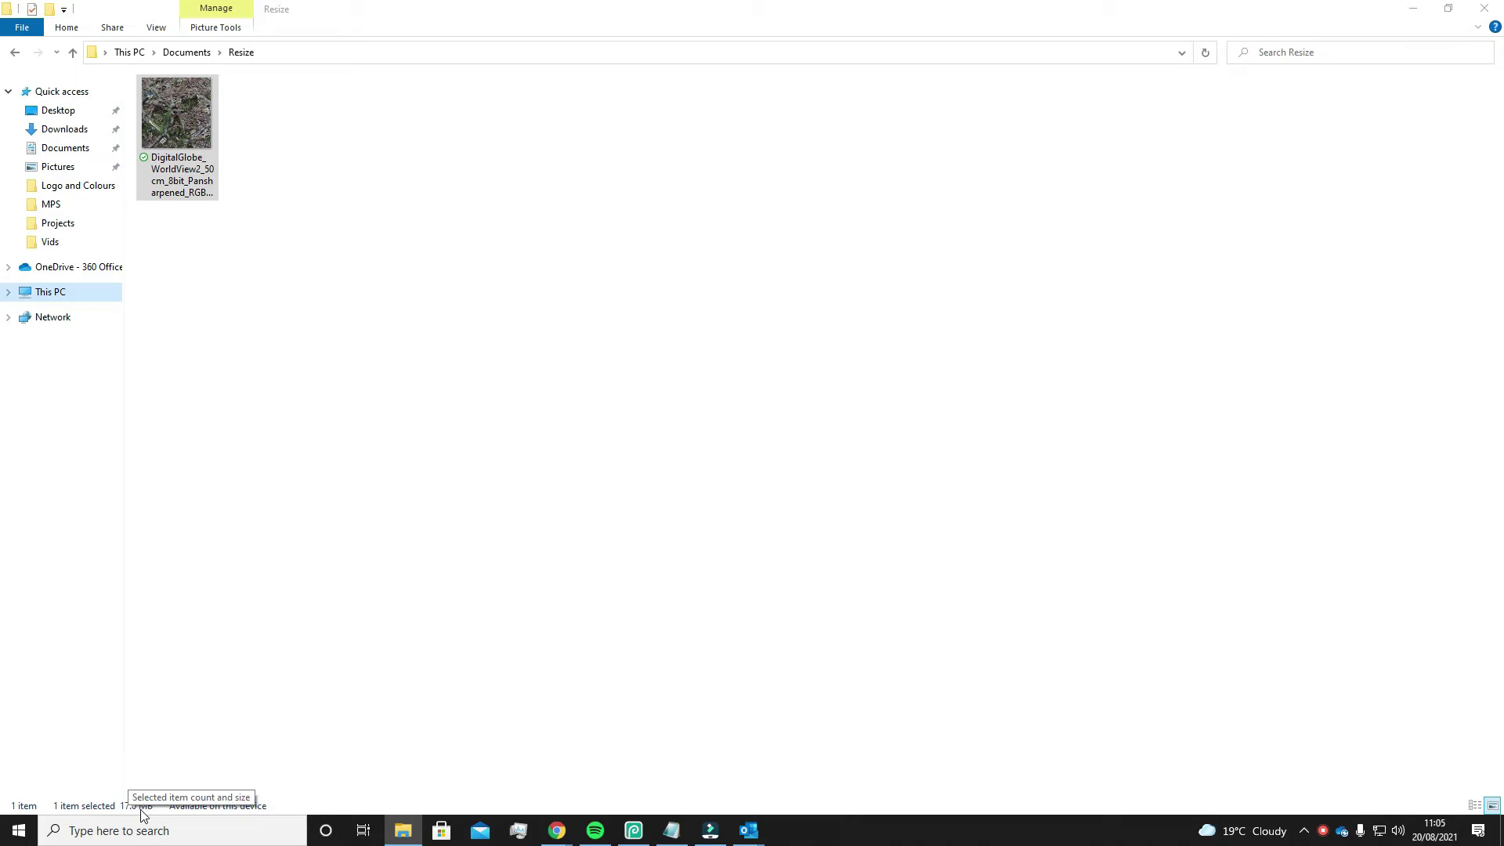
Send the satellite image to a mail recipient, attached at Large 1280 x 1024 size.
double_click(178, 164)
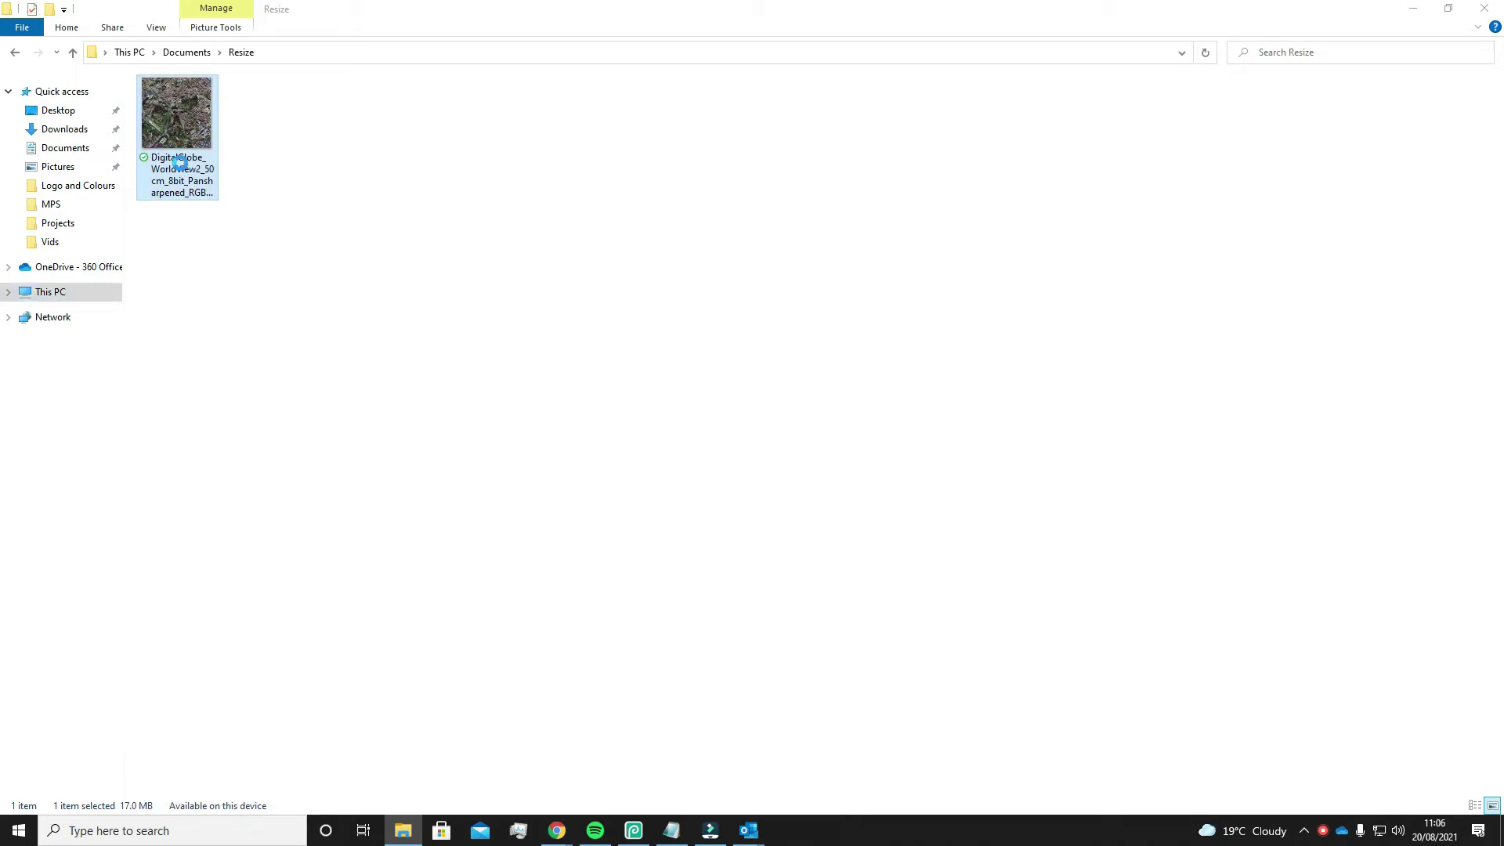
right_click(181, 165)
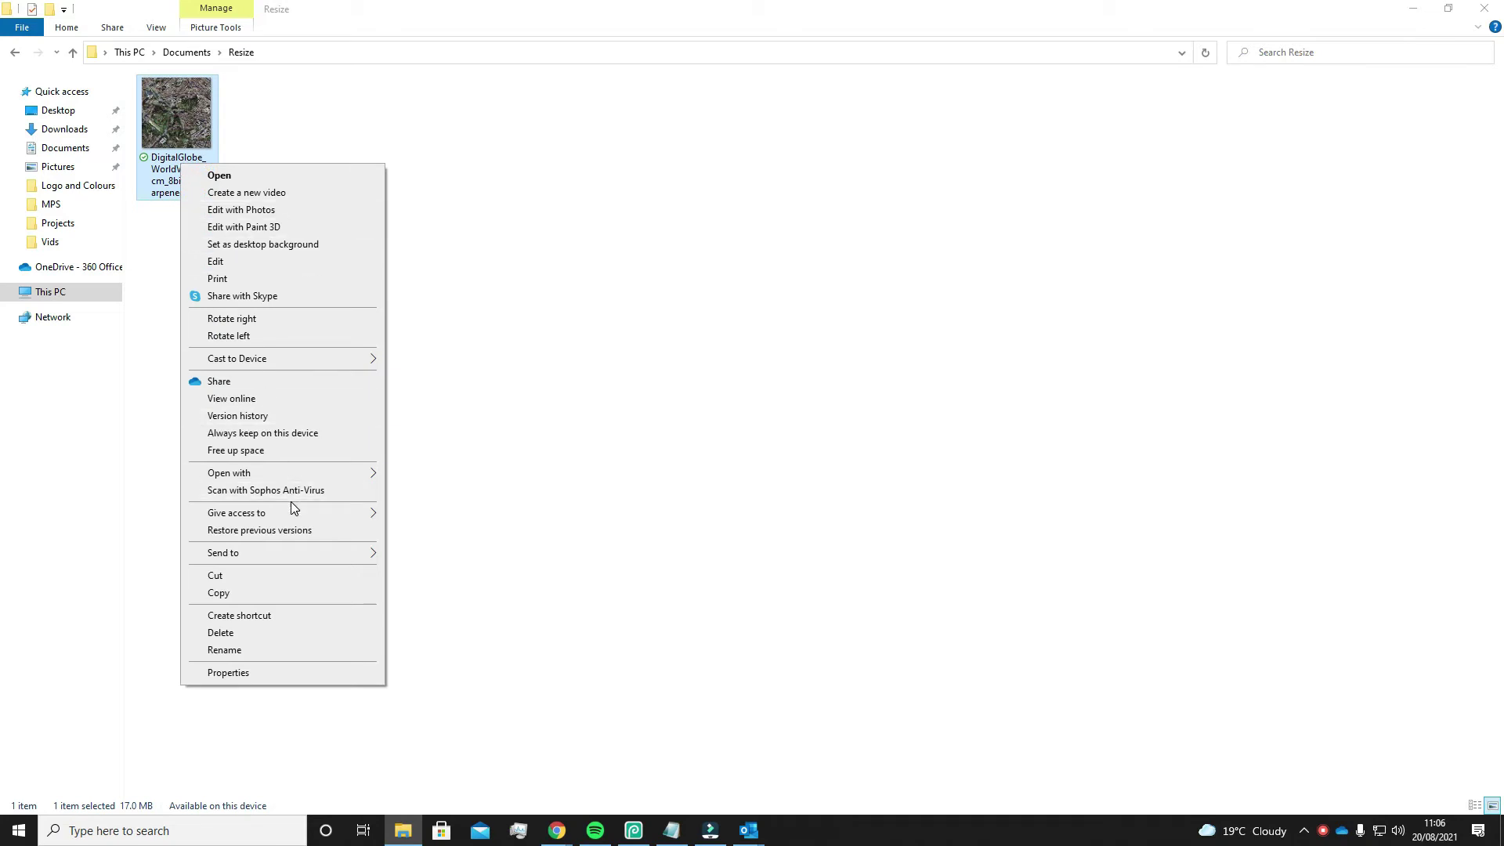
mouse_move(283, 558)
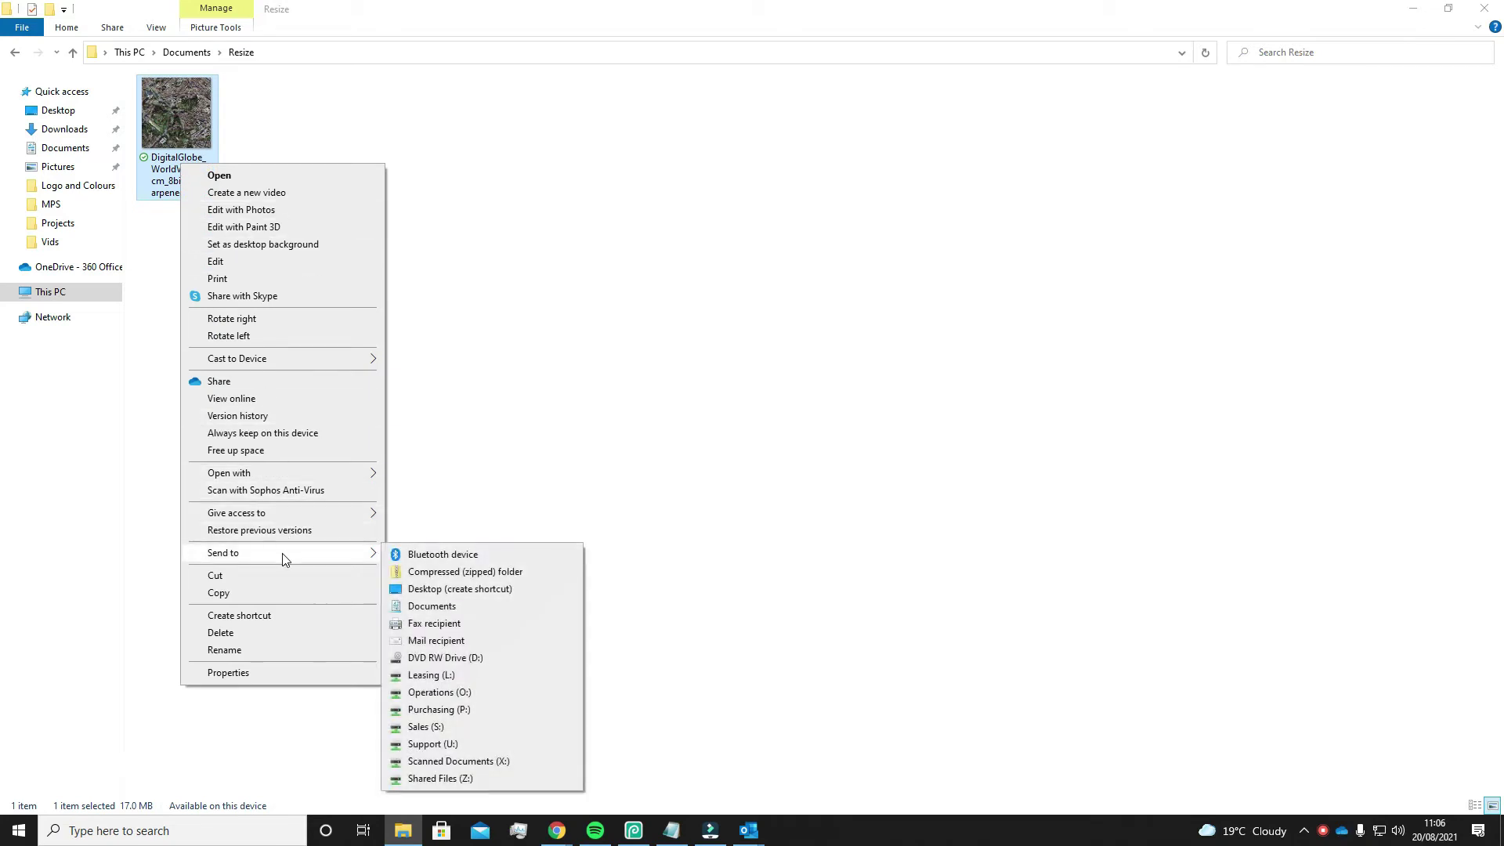
click(447, 647)
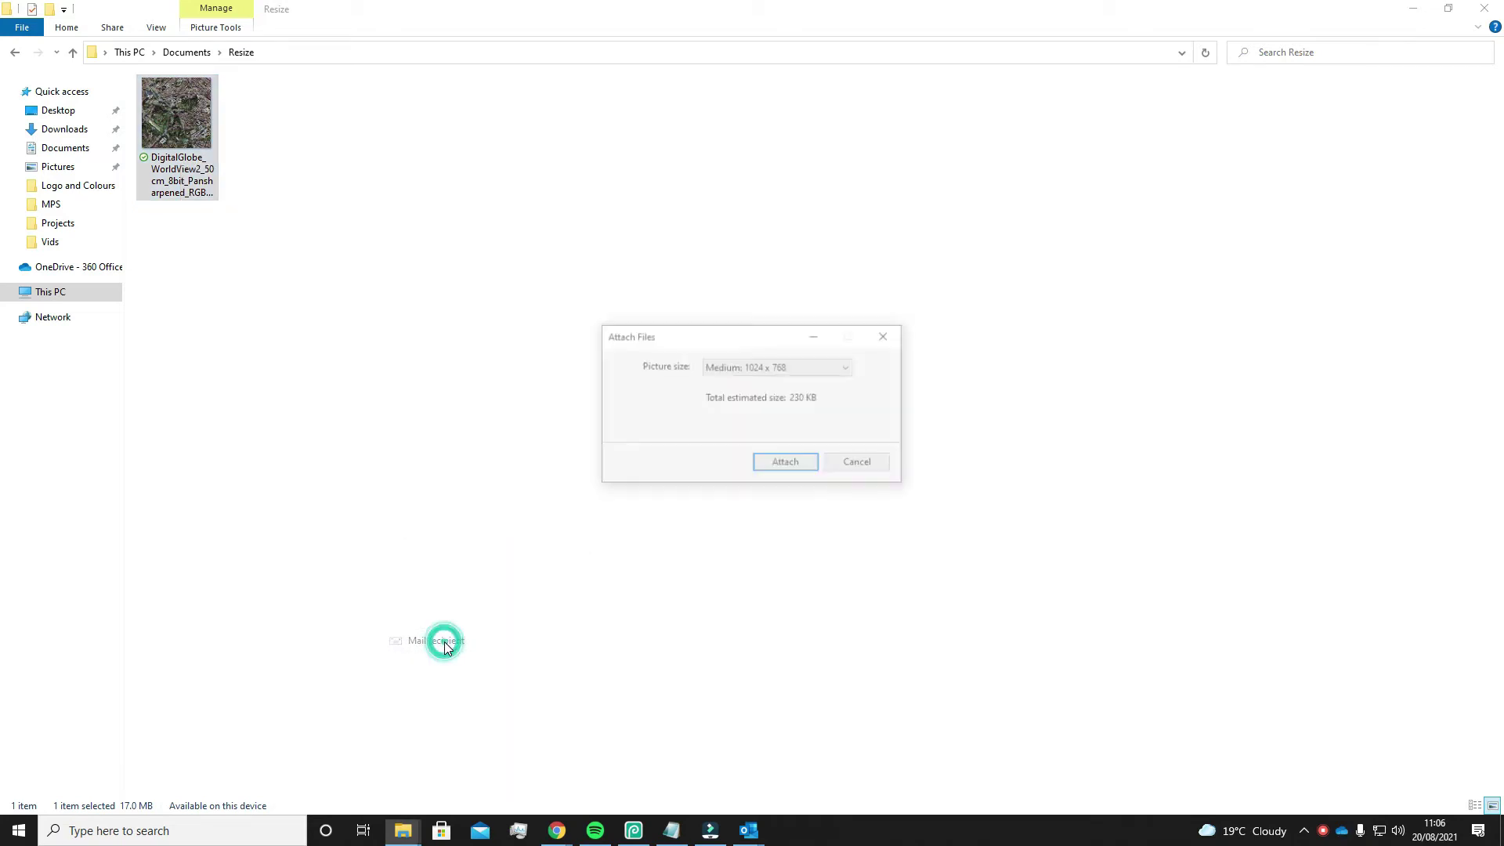
click(740, 365)
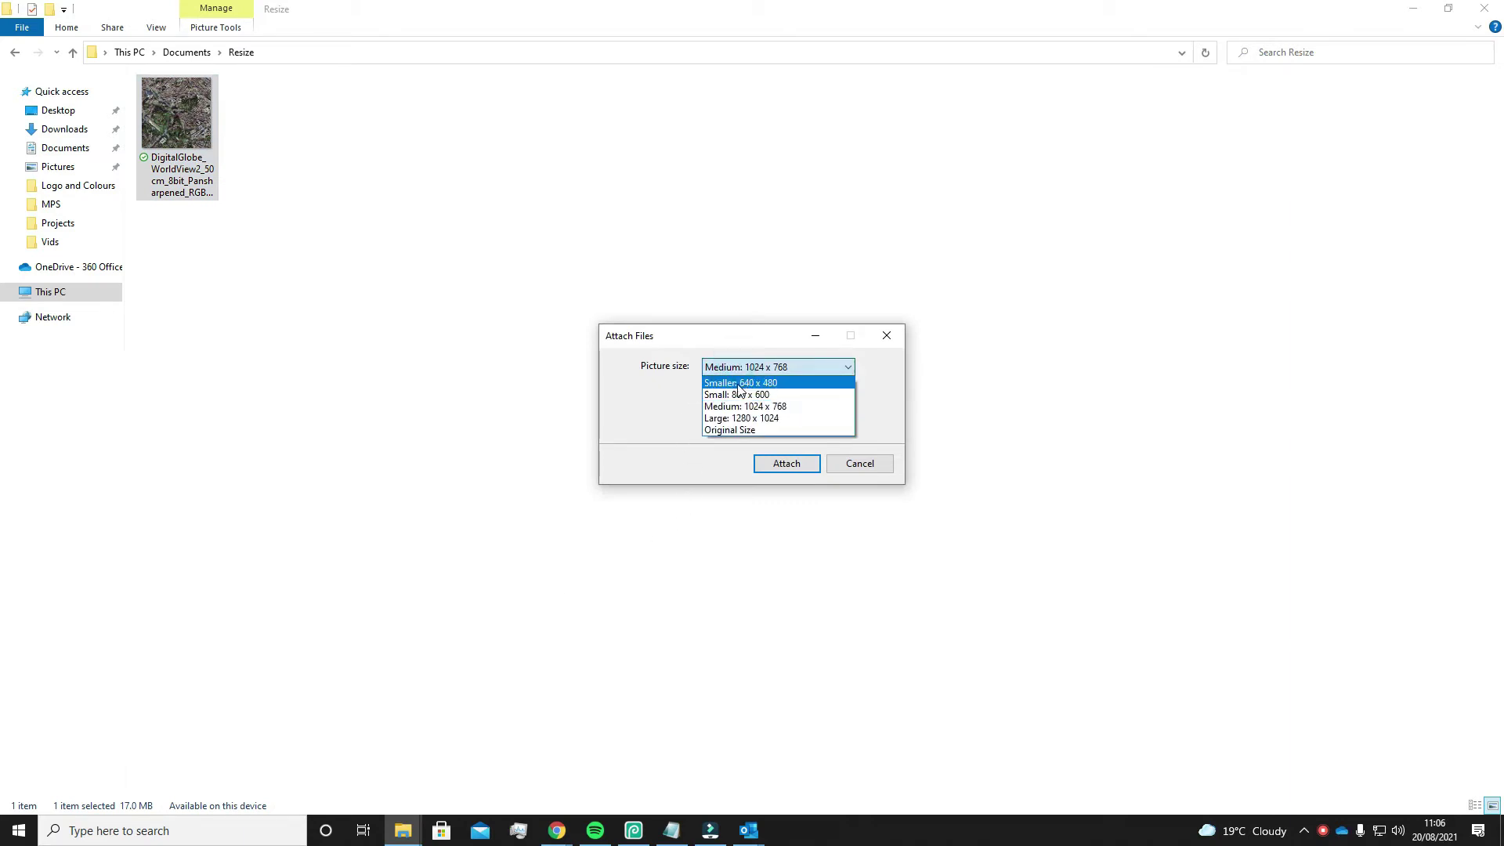
click(739, 394)
click(776, 367)
click(750, 407)
click(741, 367)
click(743, 418)
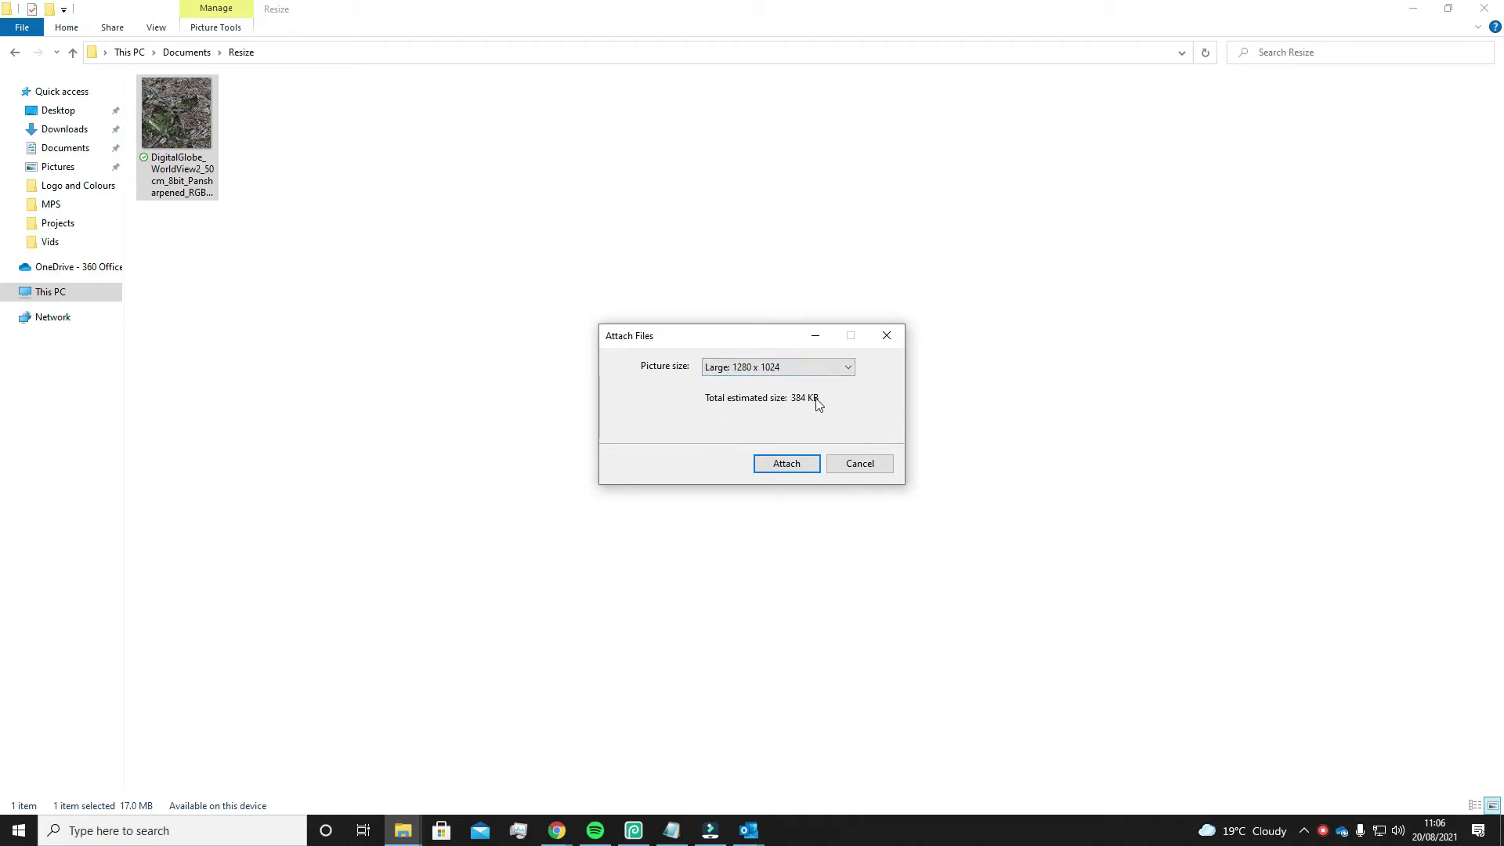
click(788, 463)
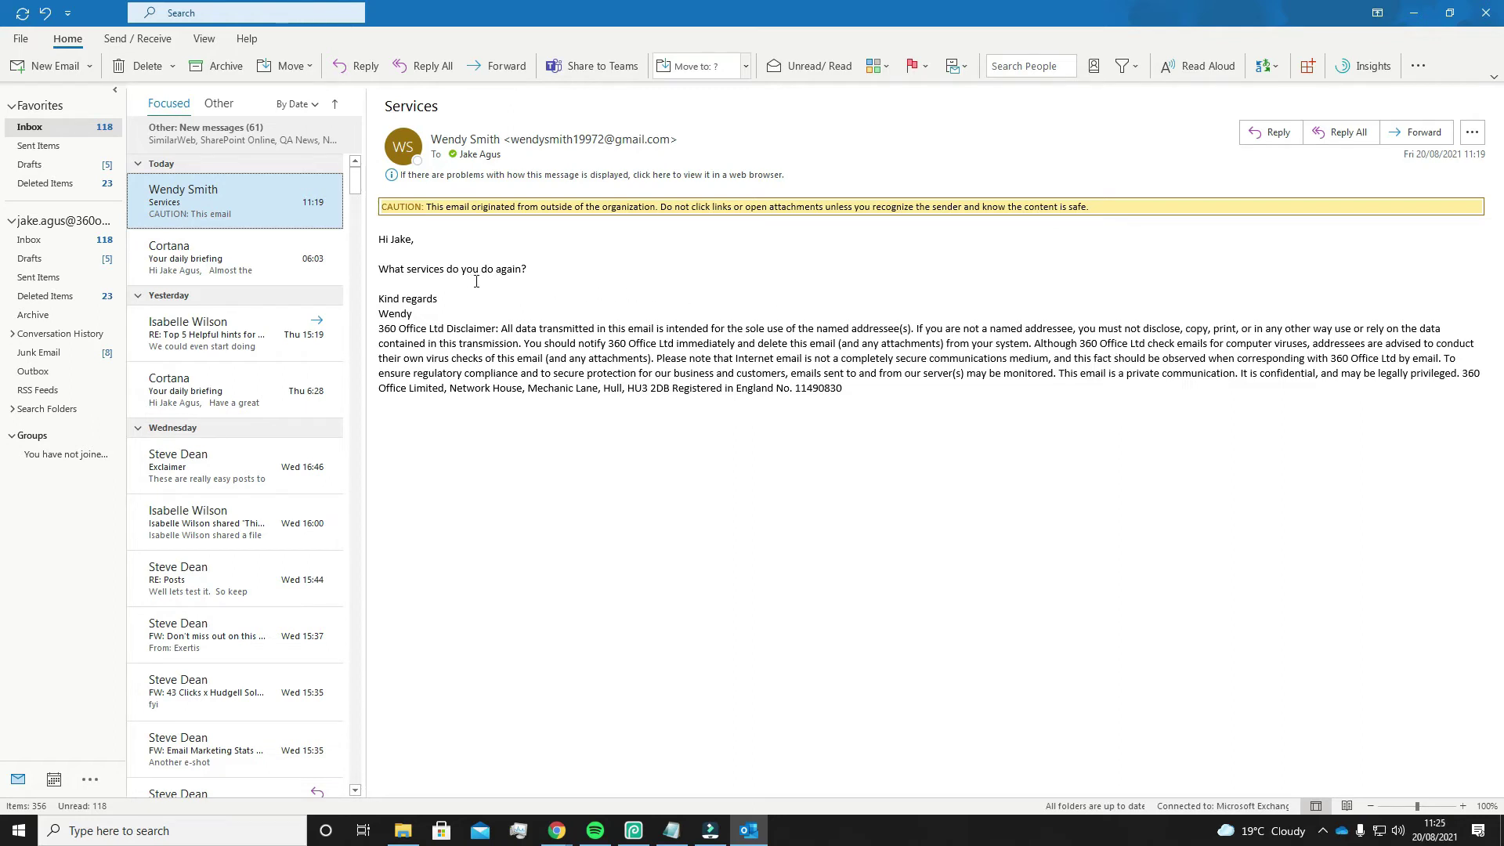
Reply to the Services email in a popped-out window with a greeting and the pasted services list.
click(1269, 131)
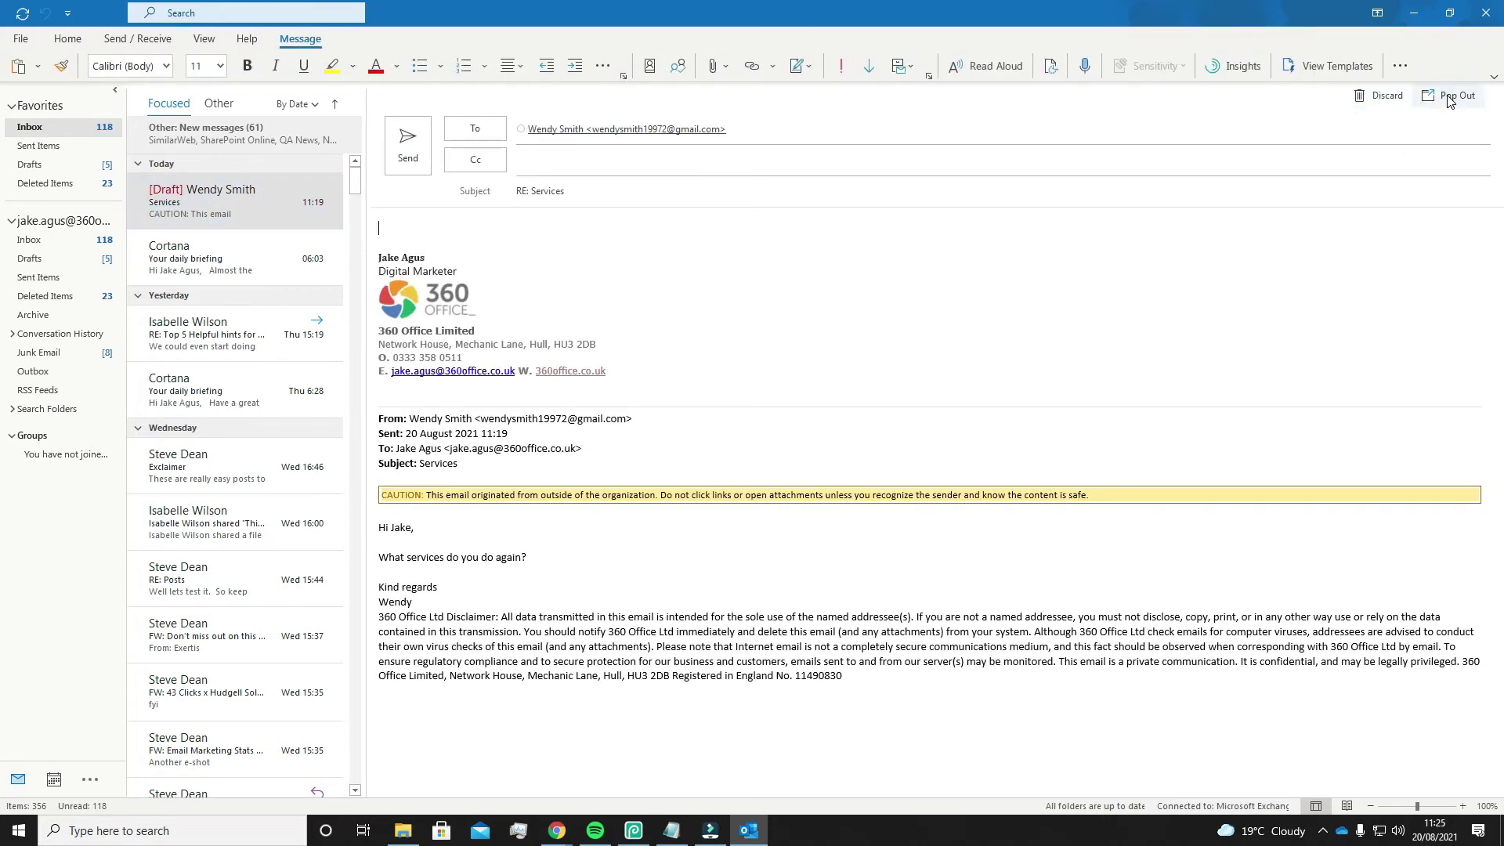
click(1450, 97)
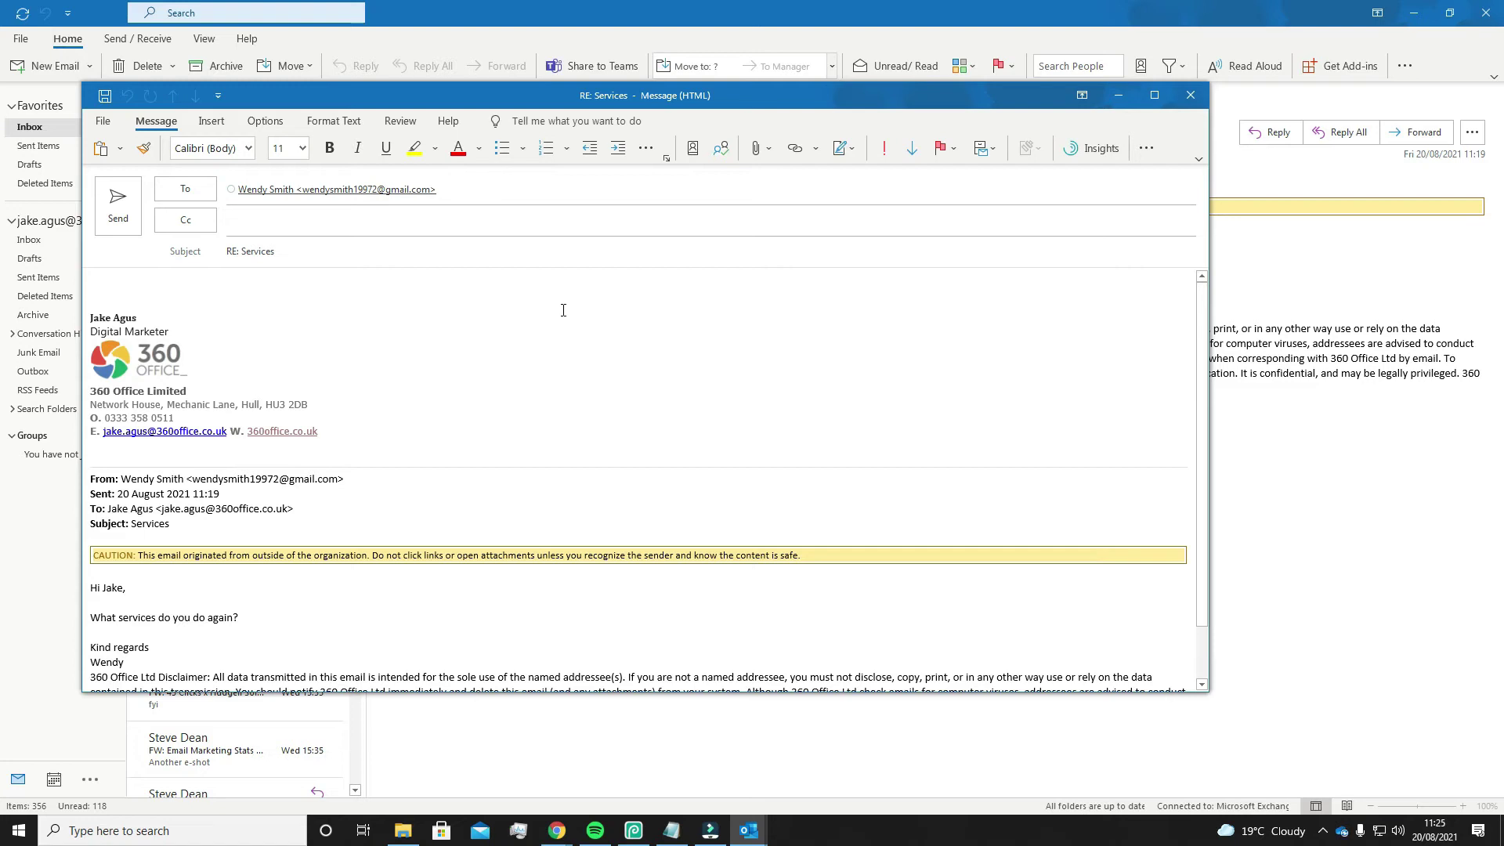
text(HJ Wer)
text(Our services are Managed Print IT Management Telecoms and Business Mobiles Stationery Document Management)
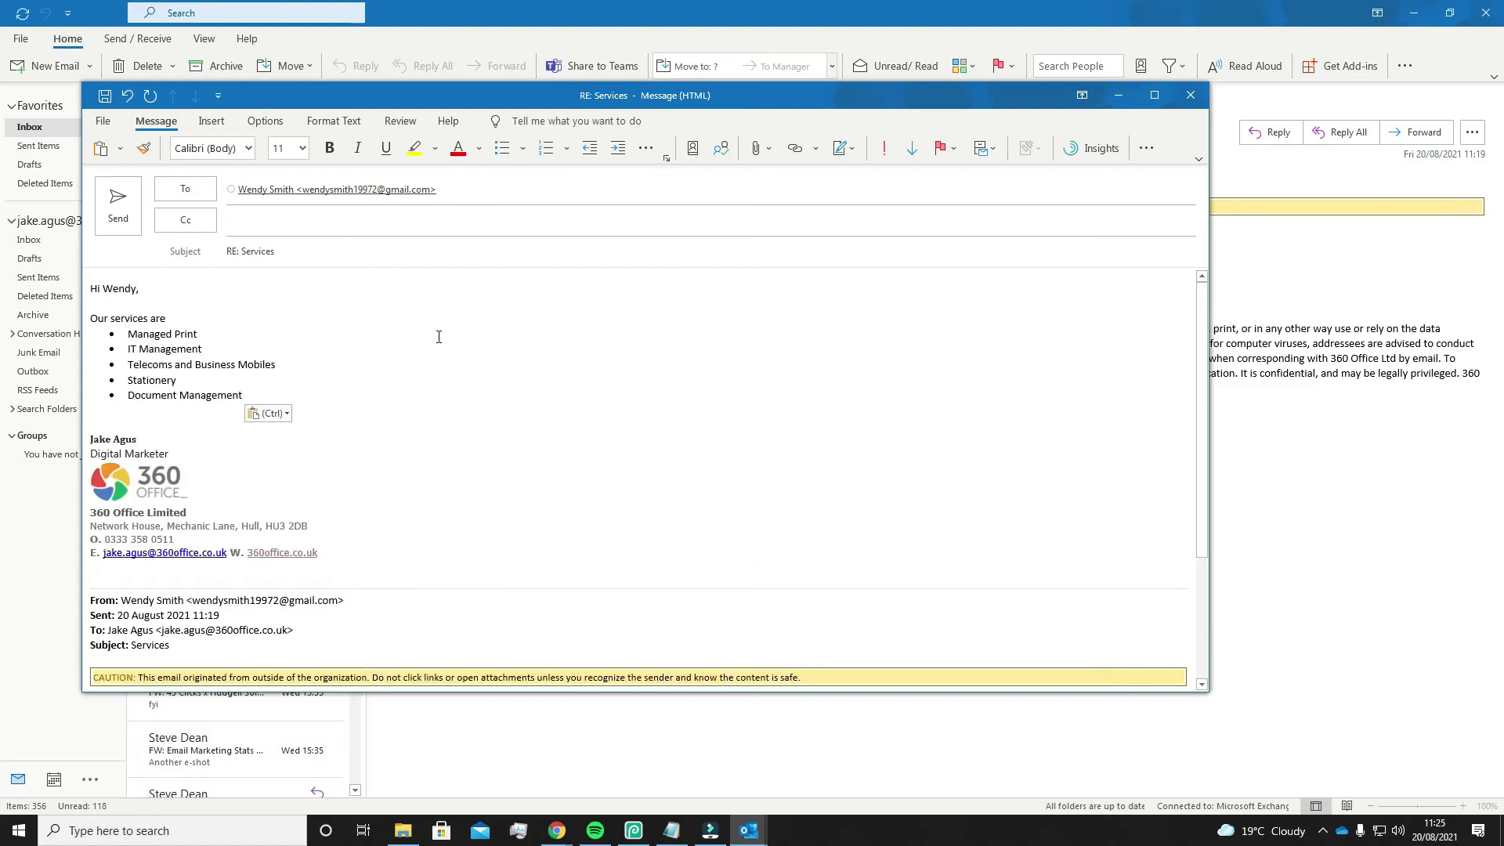
Select the 'Our services are' heading and its five-item bullet list.
drag(255, 395, 73, 309)
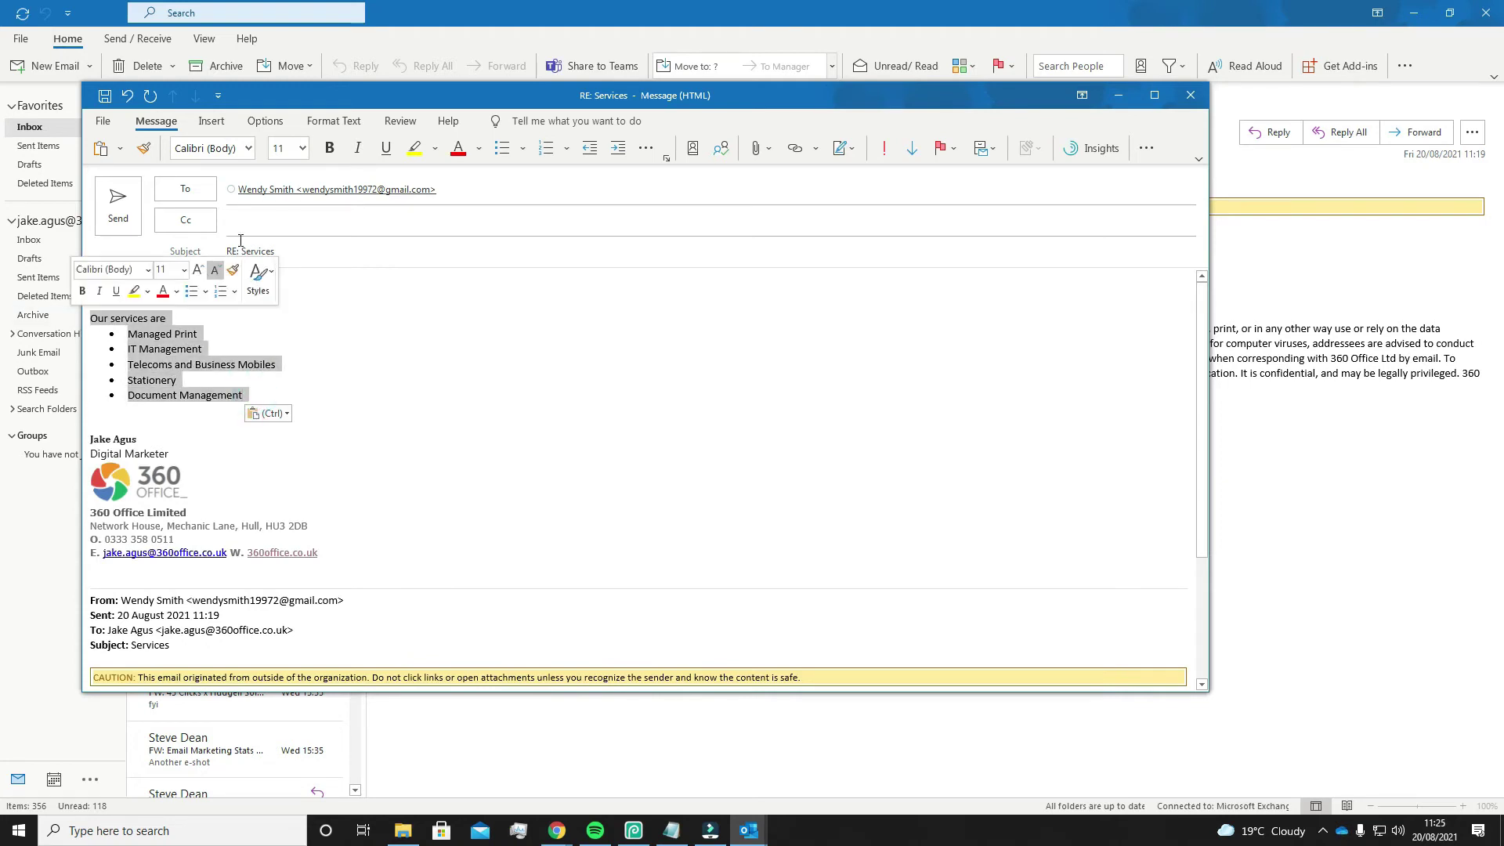
click(1146, 148)
click(219, 123)
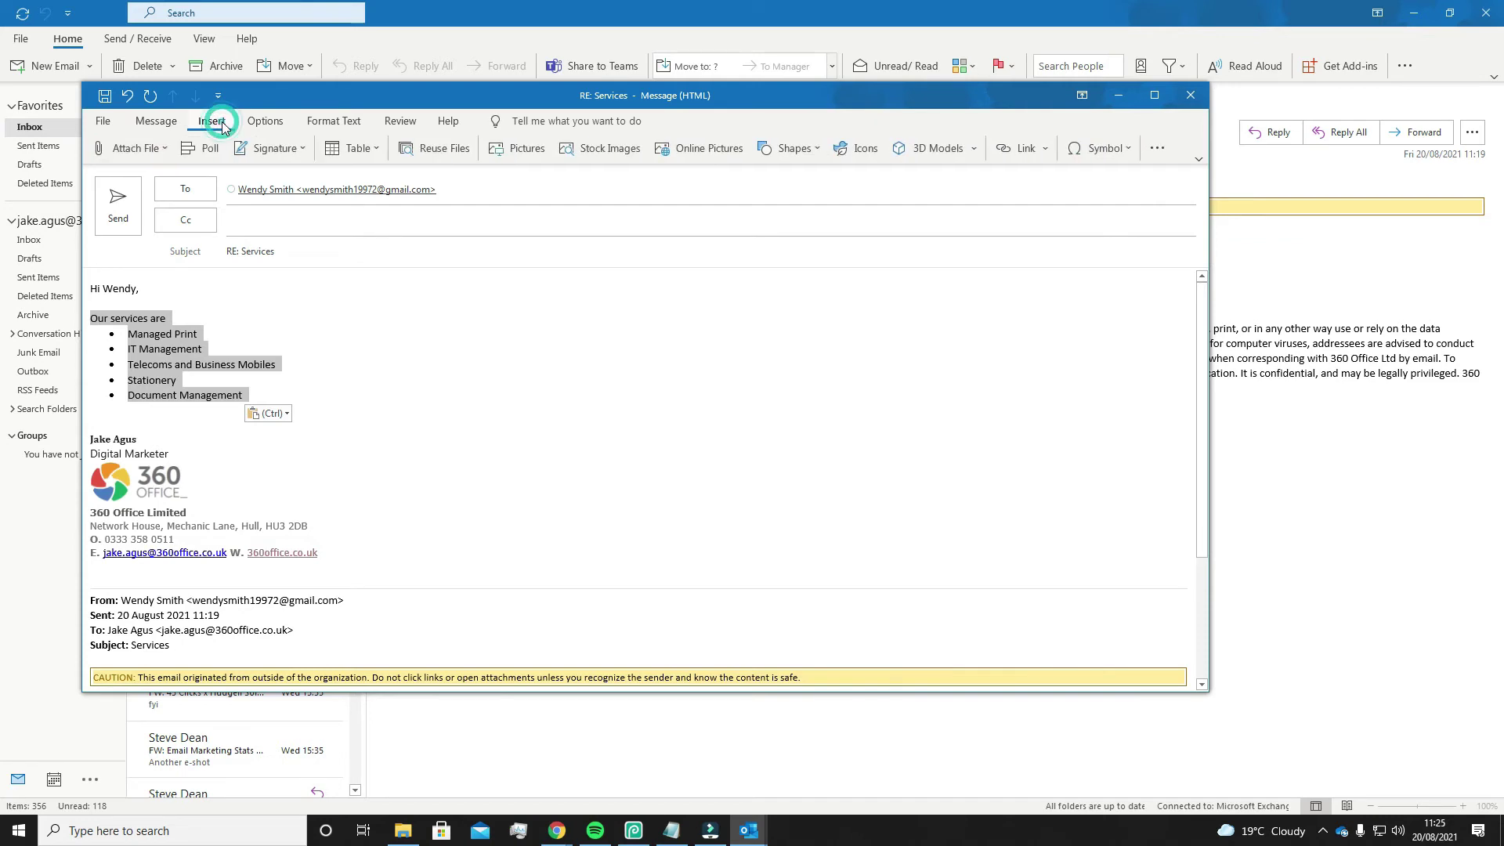
Save the selected services list to the Quick Part Gallery as 'Our services'.
click(1159, 151)
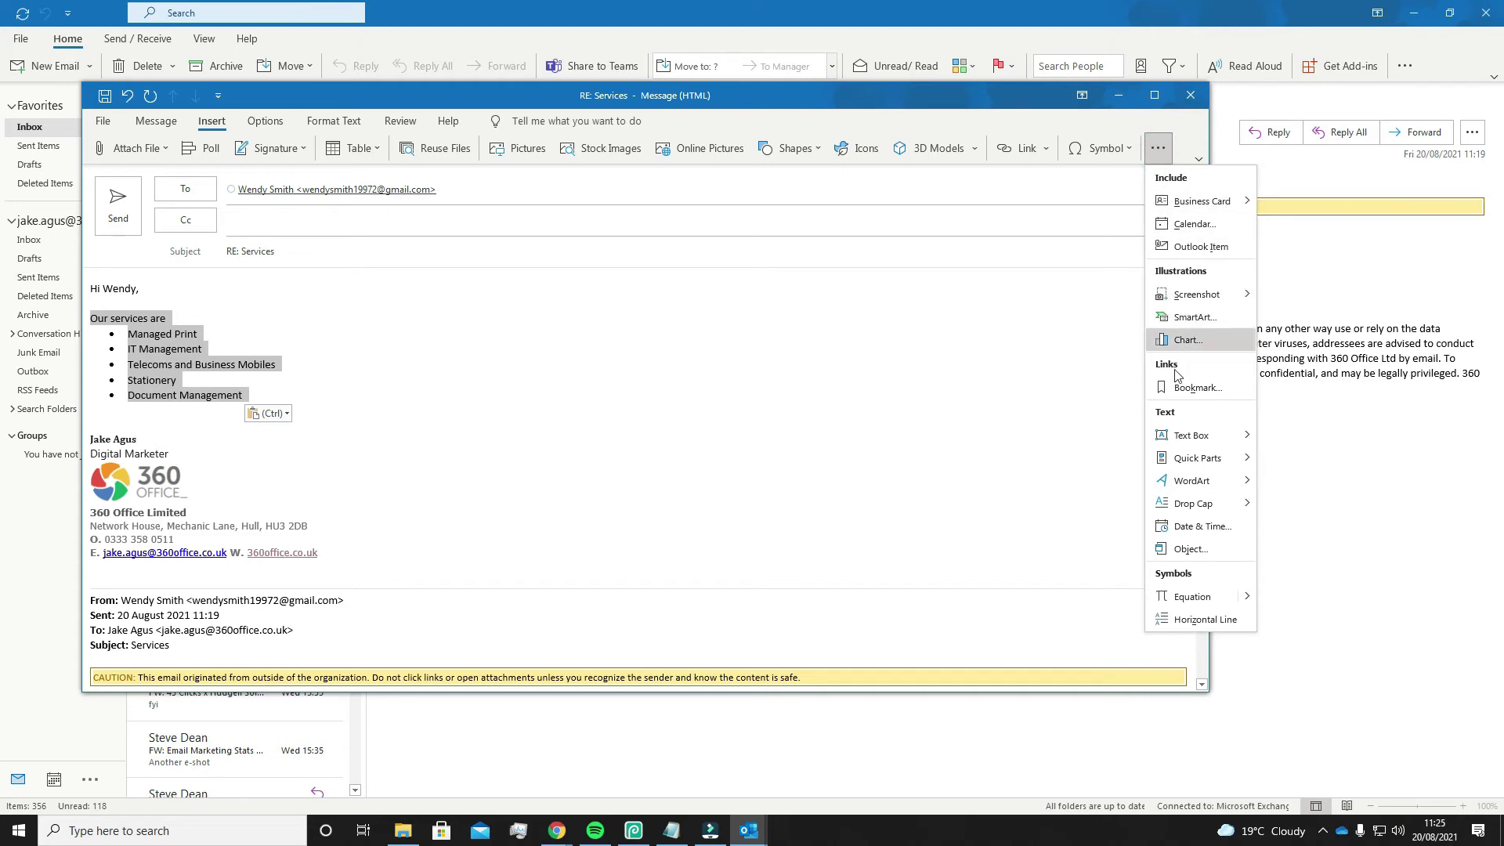
mouse_move(1191, 463)
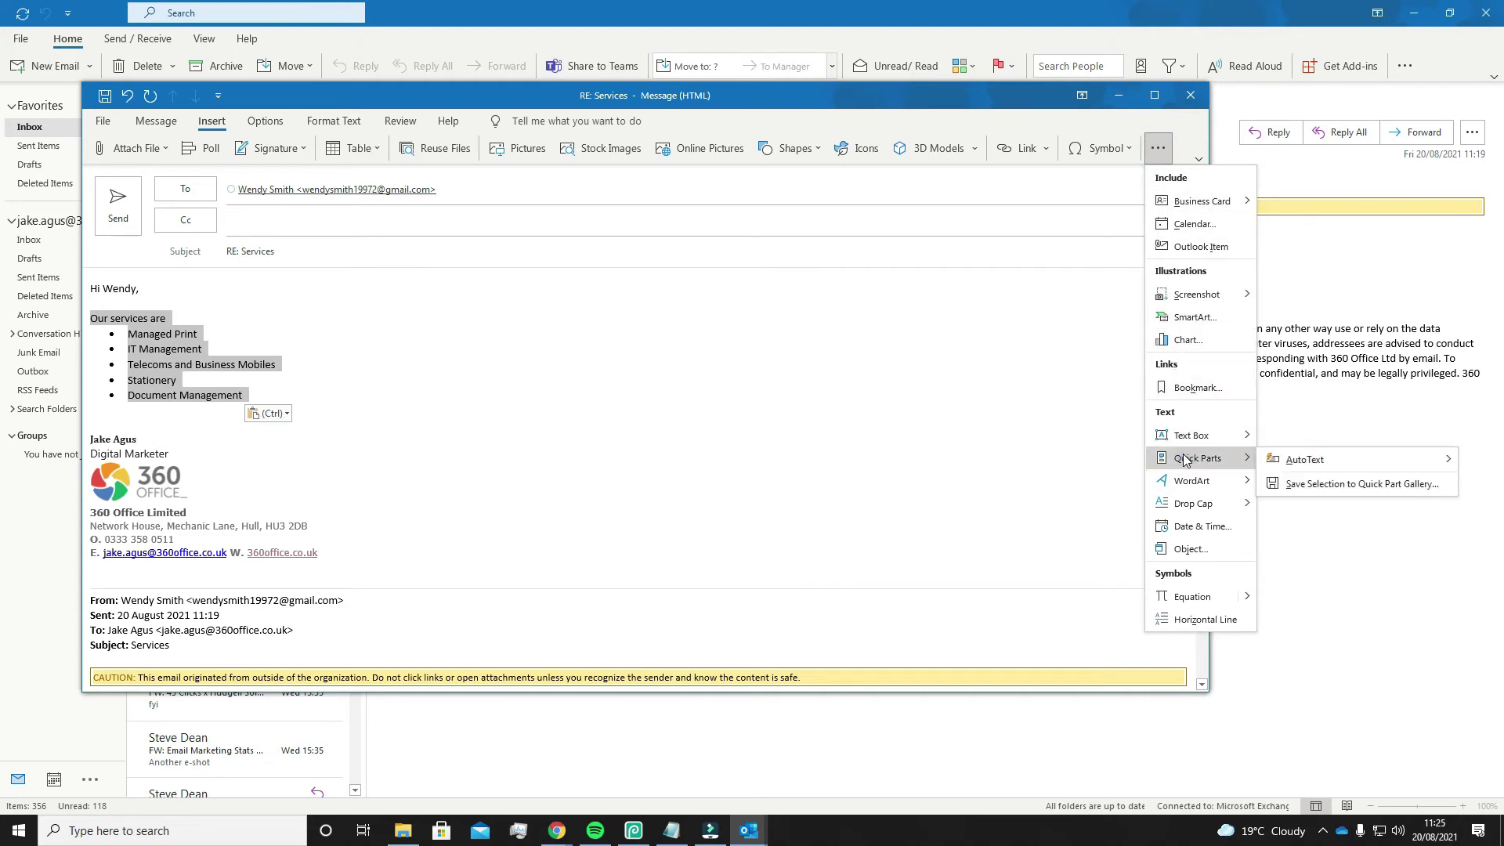
click(1329, 485)
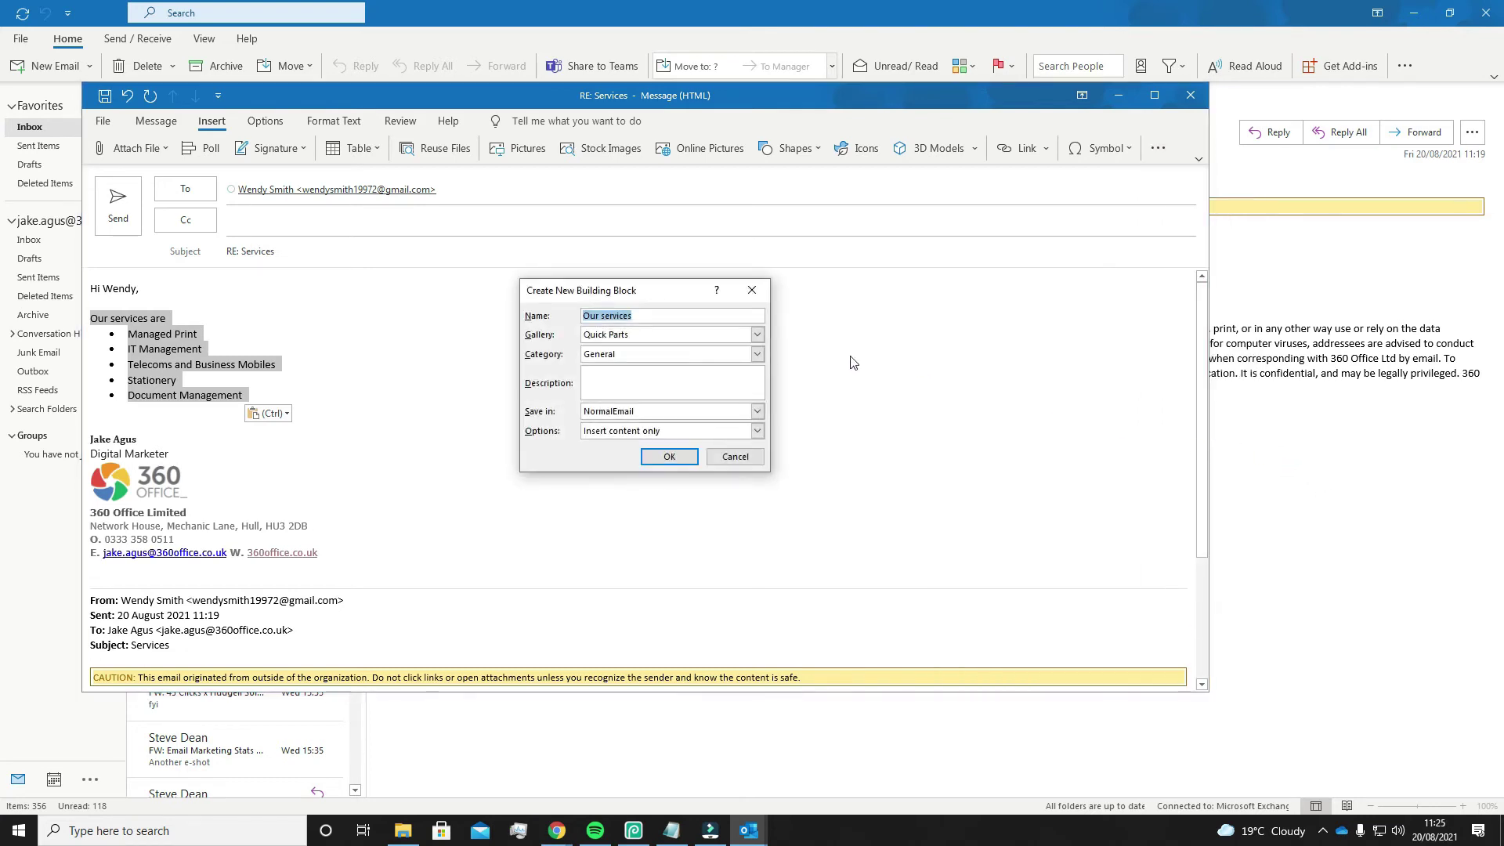
click(647, 315)
click(672, 458)
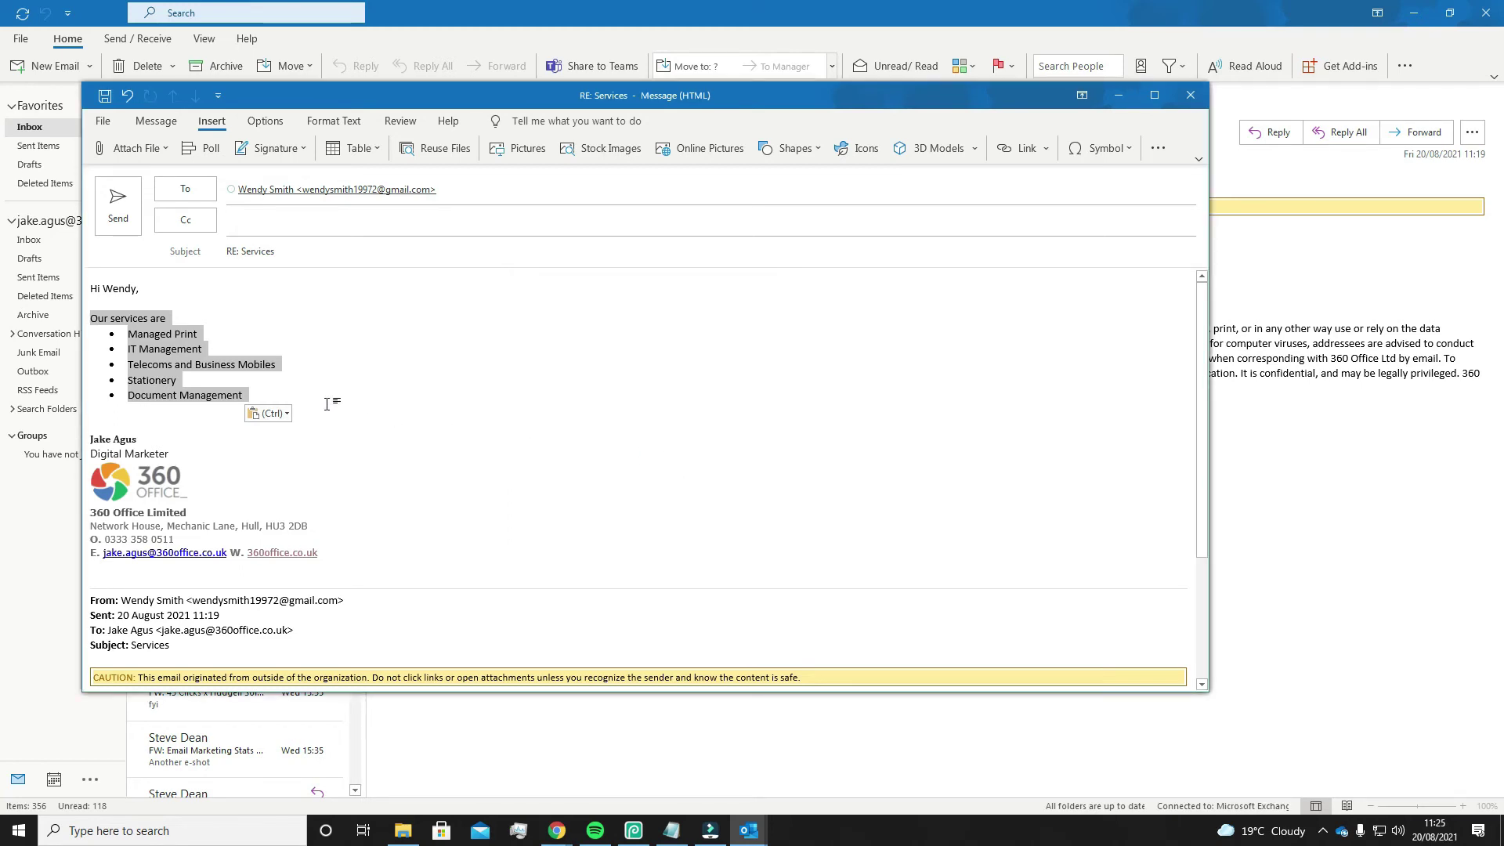
Delete the services list and reinsert it from the Our services Quick Part.
key(Delete)
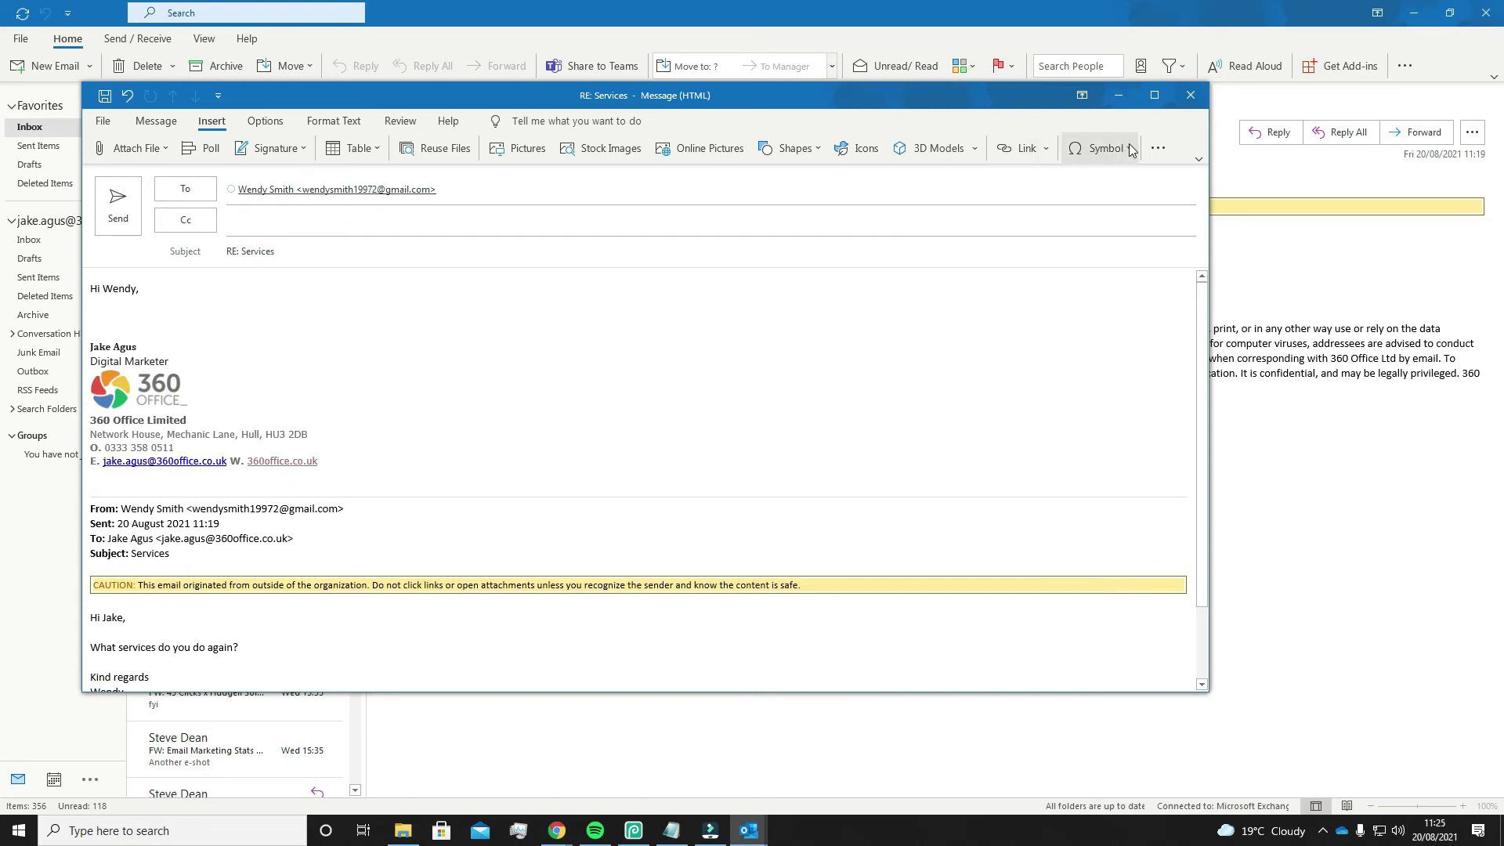
click(1158, 148)
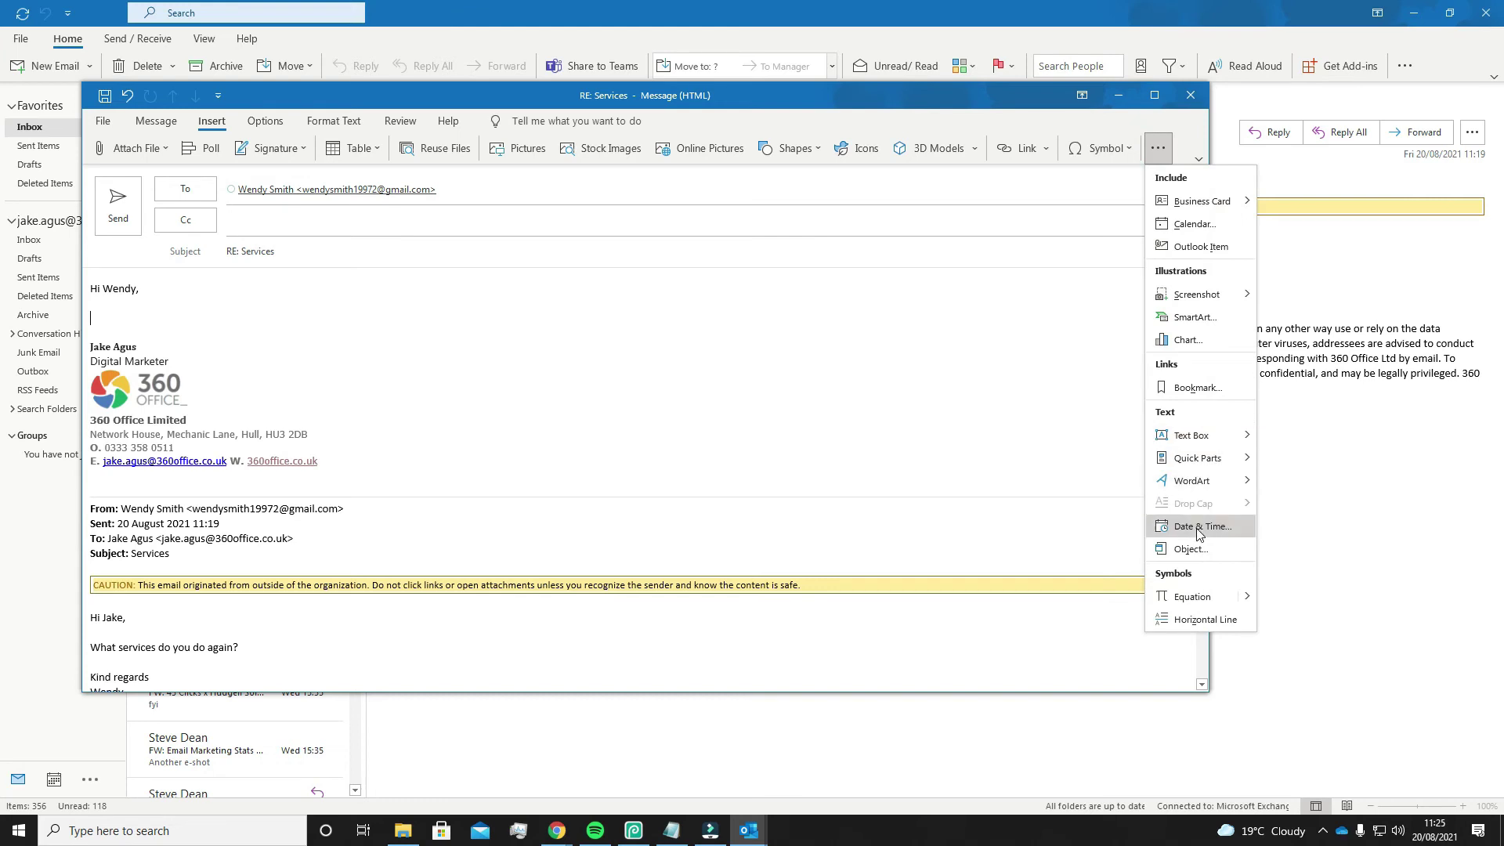
mouse_move(1193, 462)
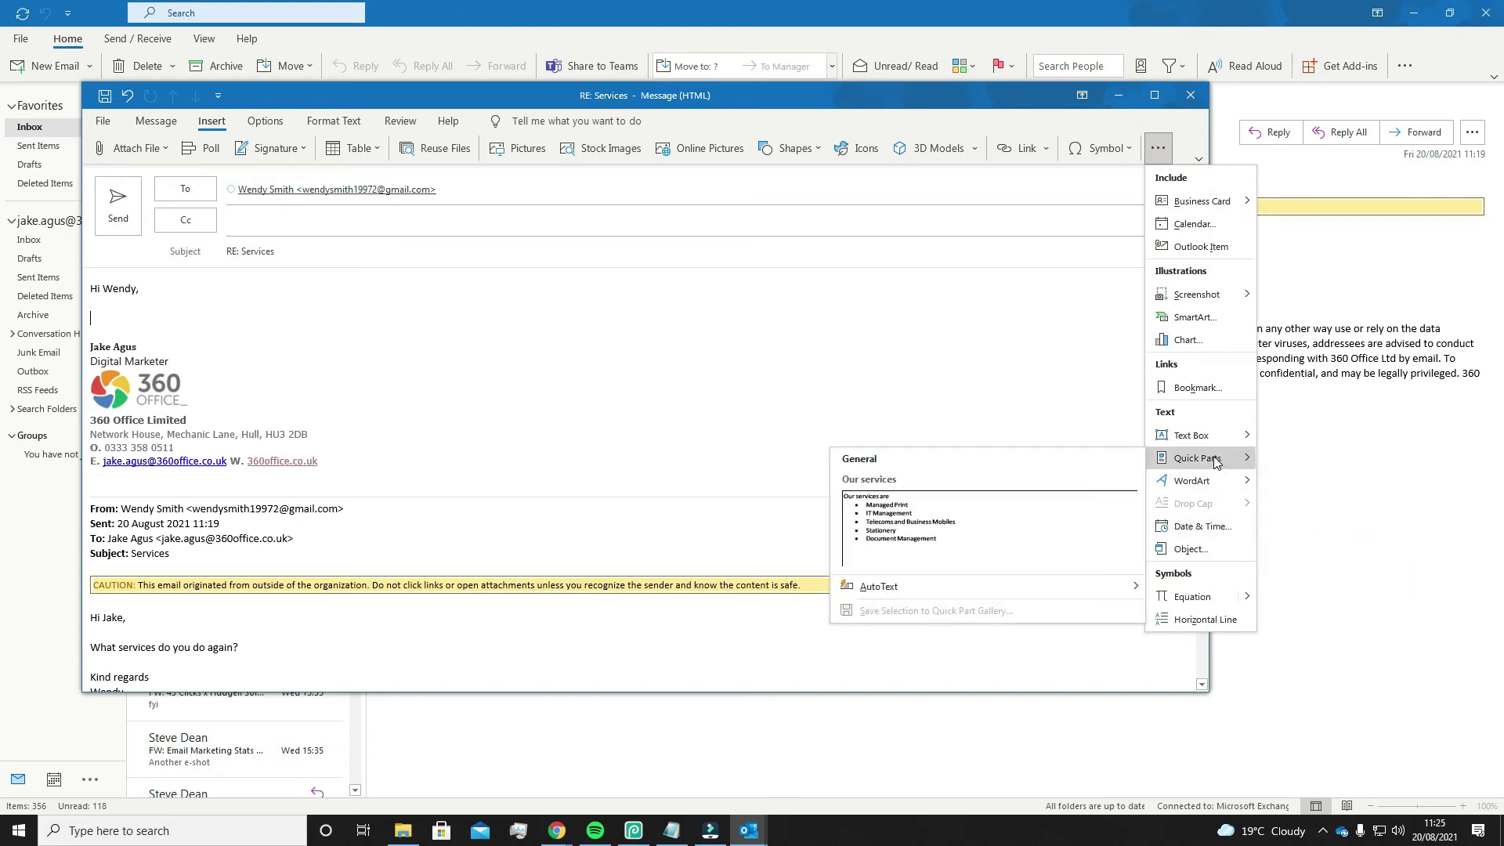
click(957, 517)
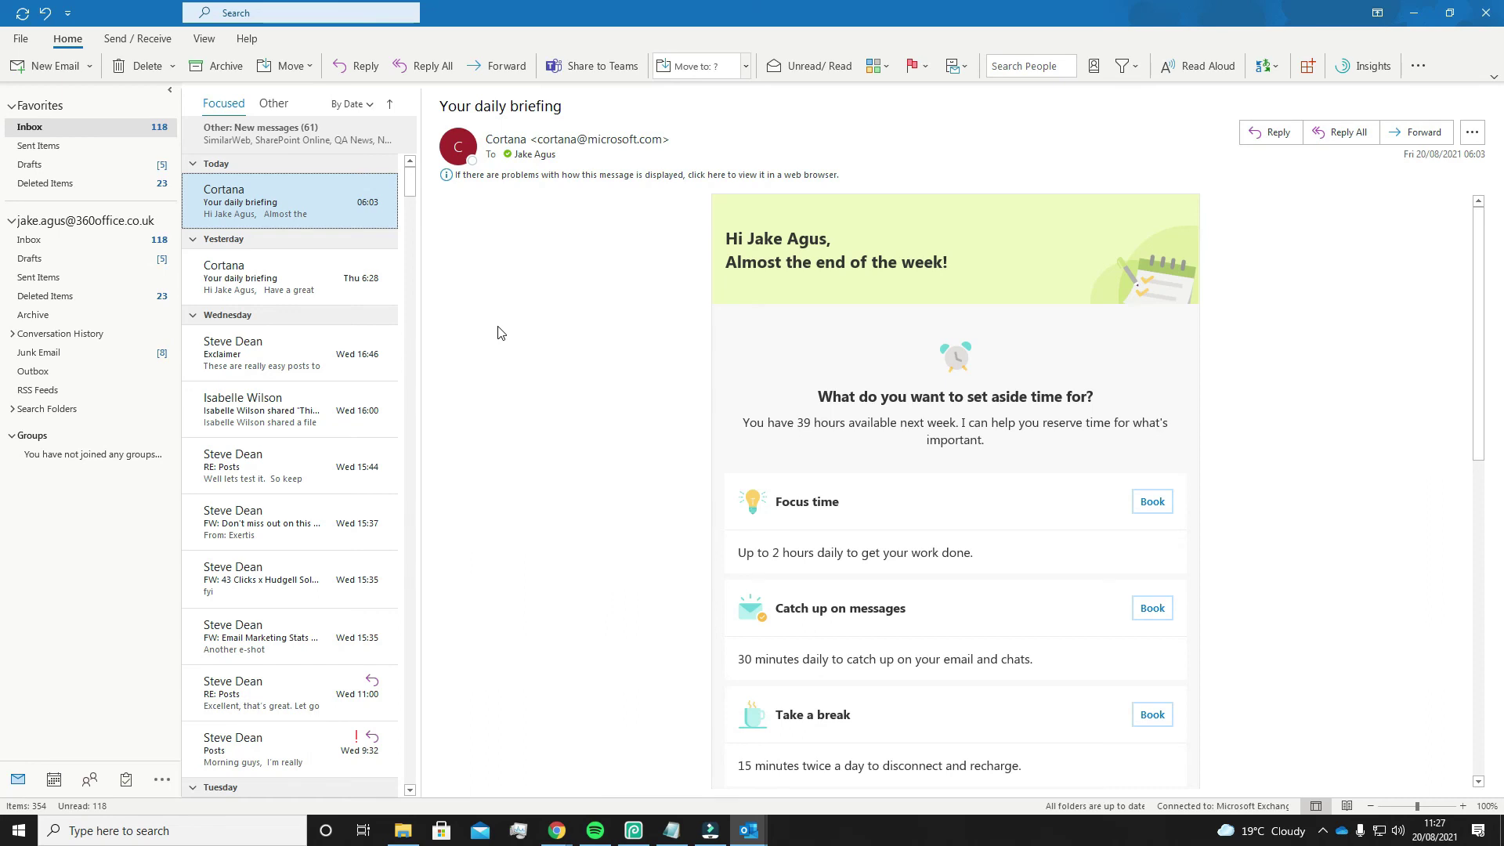
Open a reply with Ctrl+R and discard it, then open a new message with Ctrl+N and close it.
key(ctrl+r)
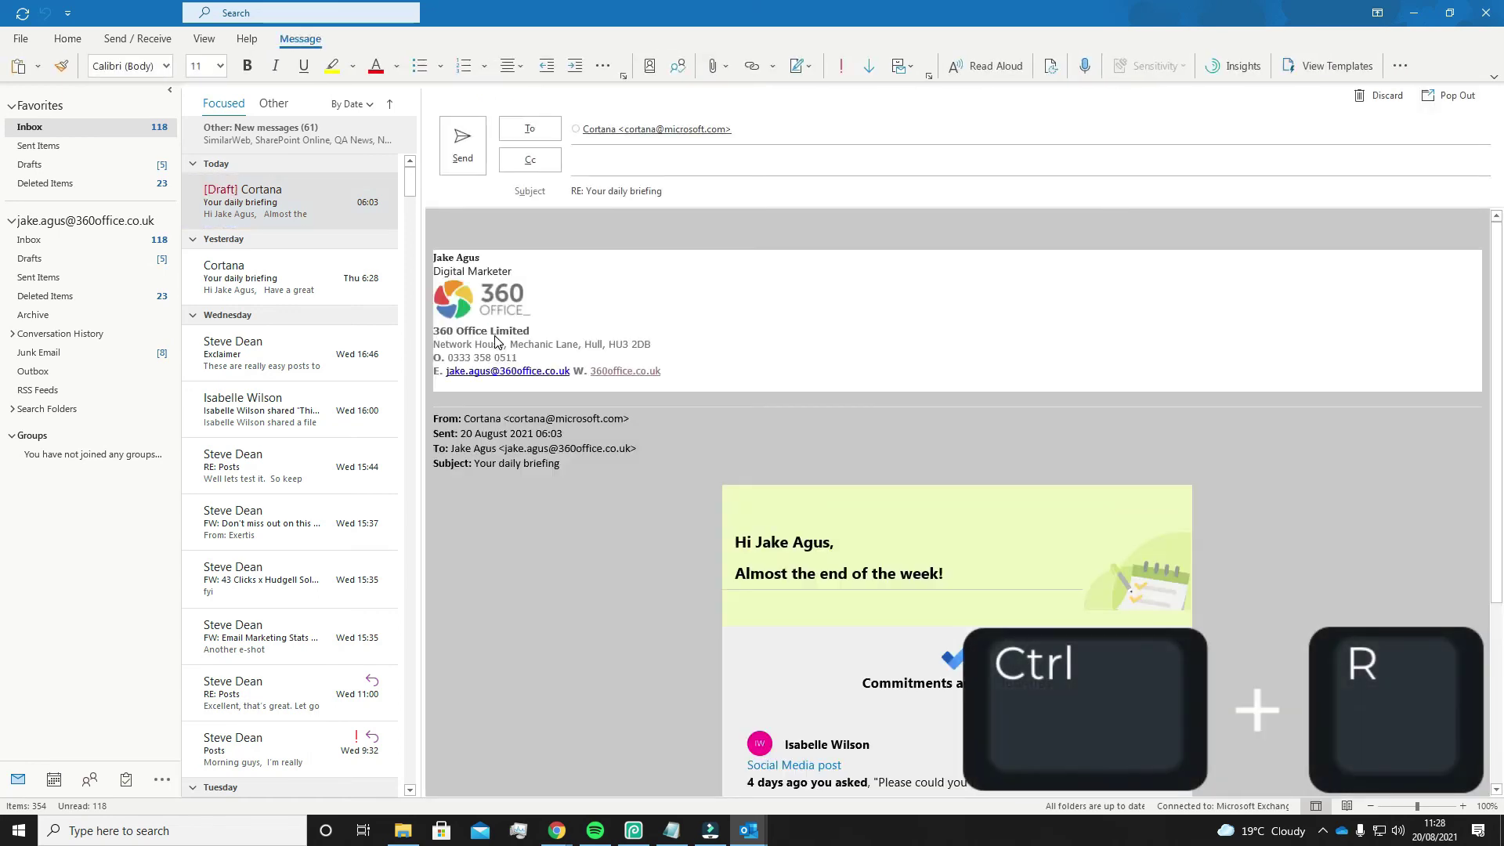
click(1376, 99)
key(ctrl+n)
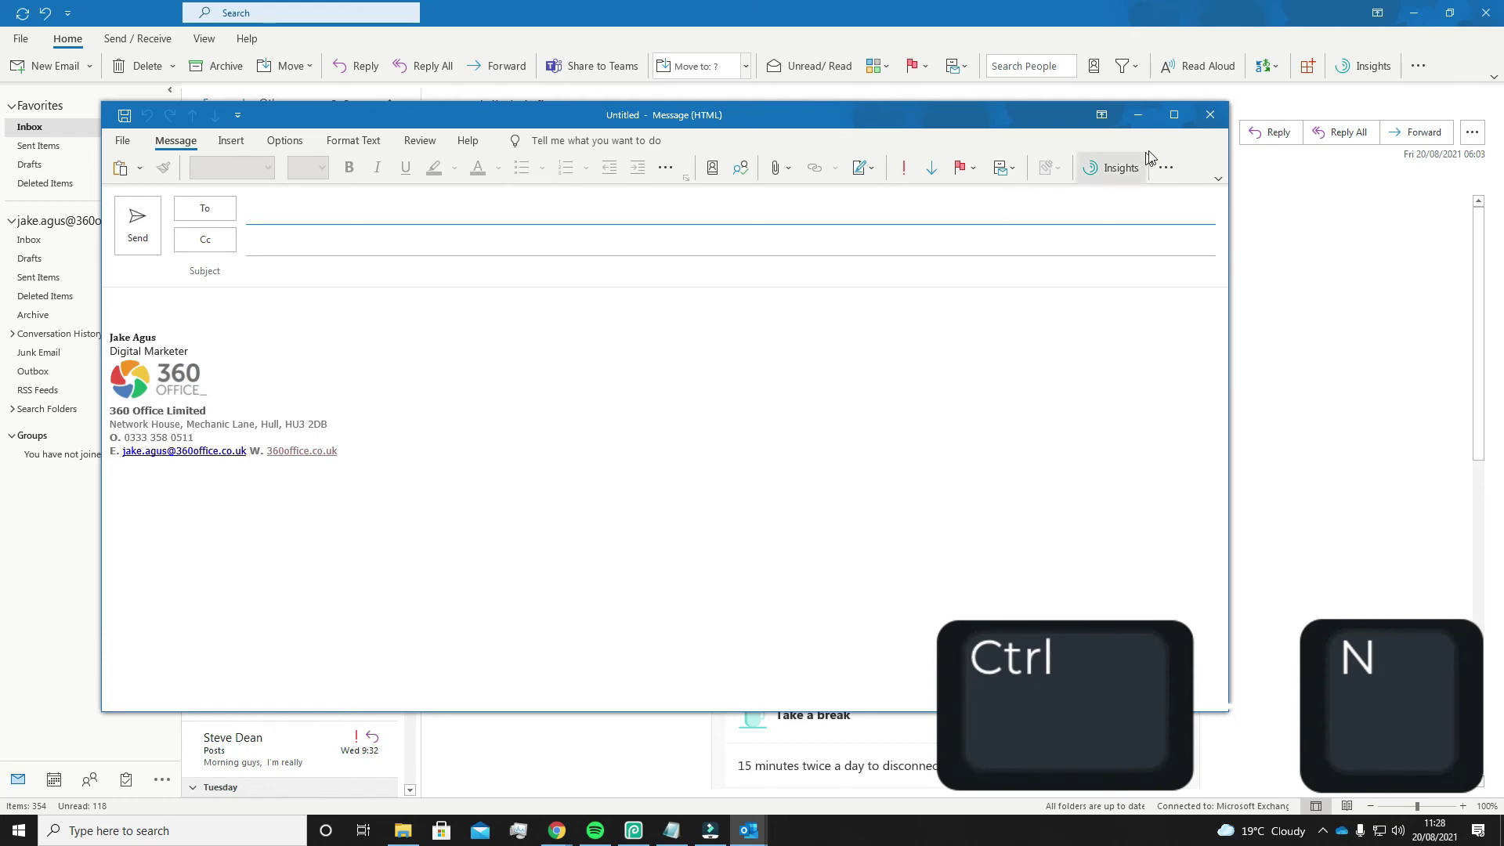
click(1214, 115)
Switch views with Ctrl+2, Ctrl+1, Ctrl+2, Ctrl+3 and Ctrl+4, ending on the Tasks To-Do List.
key(ctrl+2)
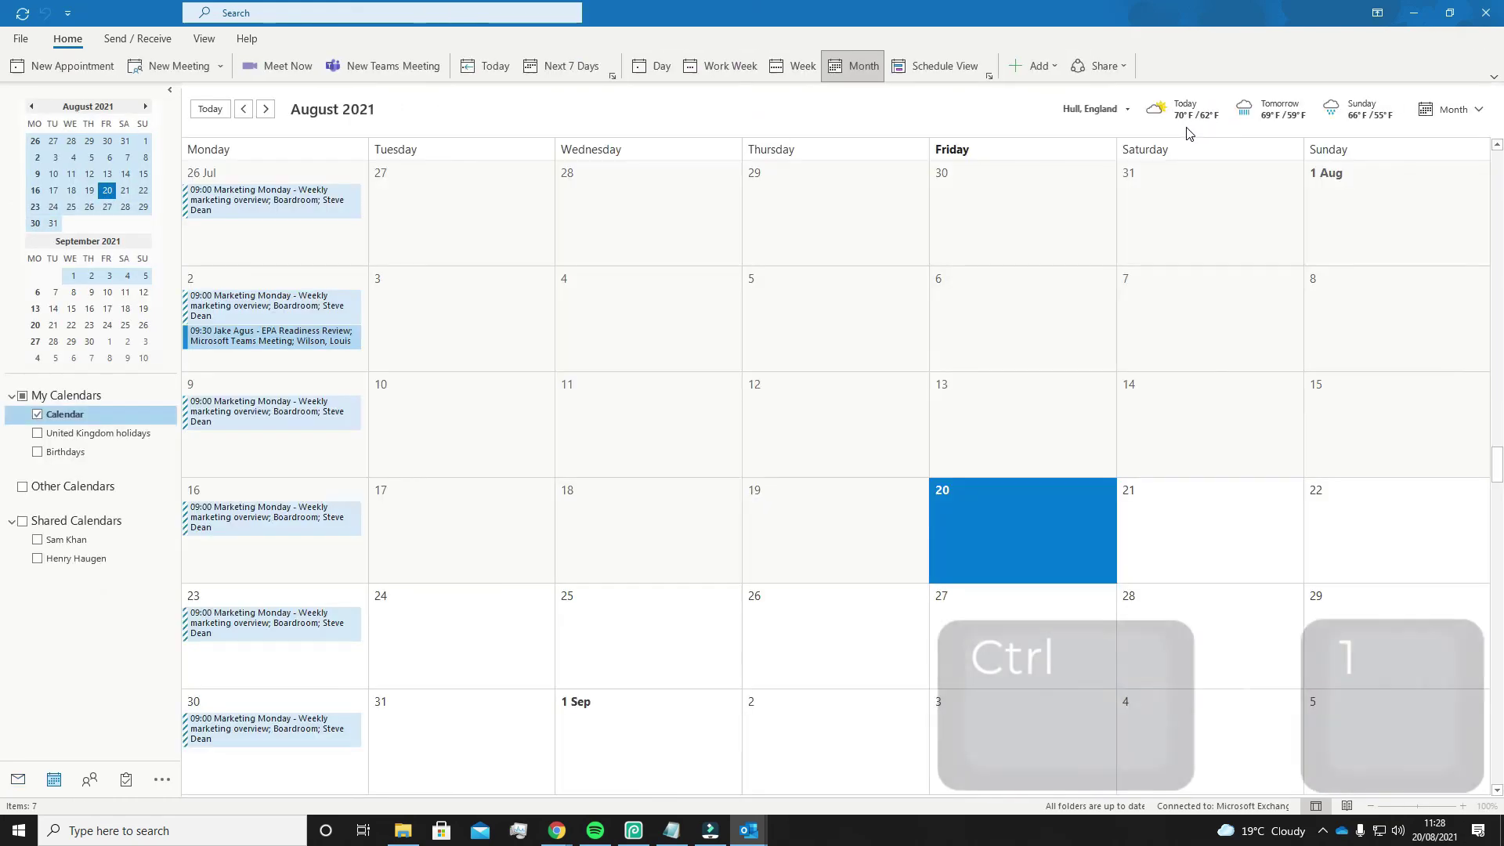
key(ctrl+1)
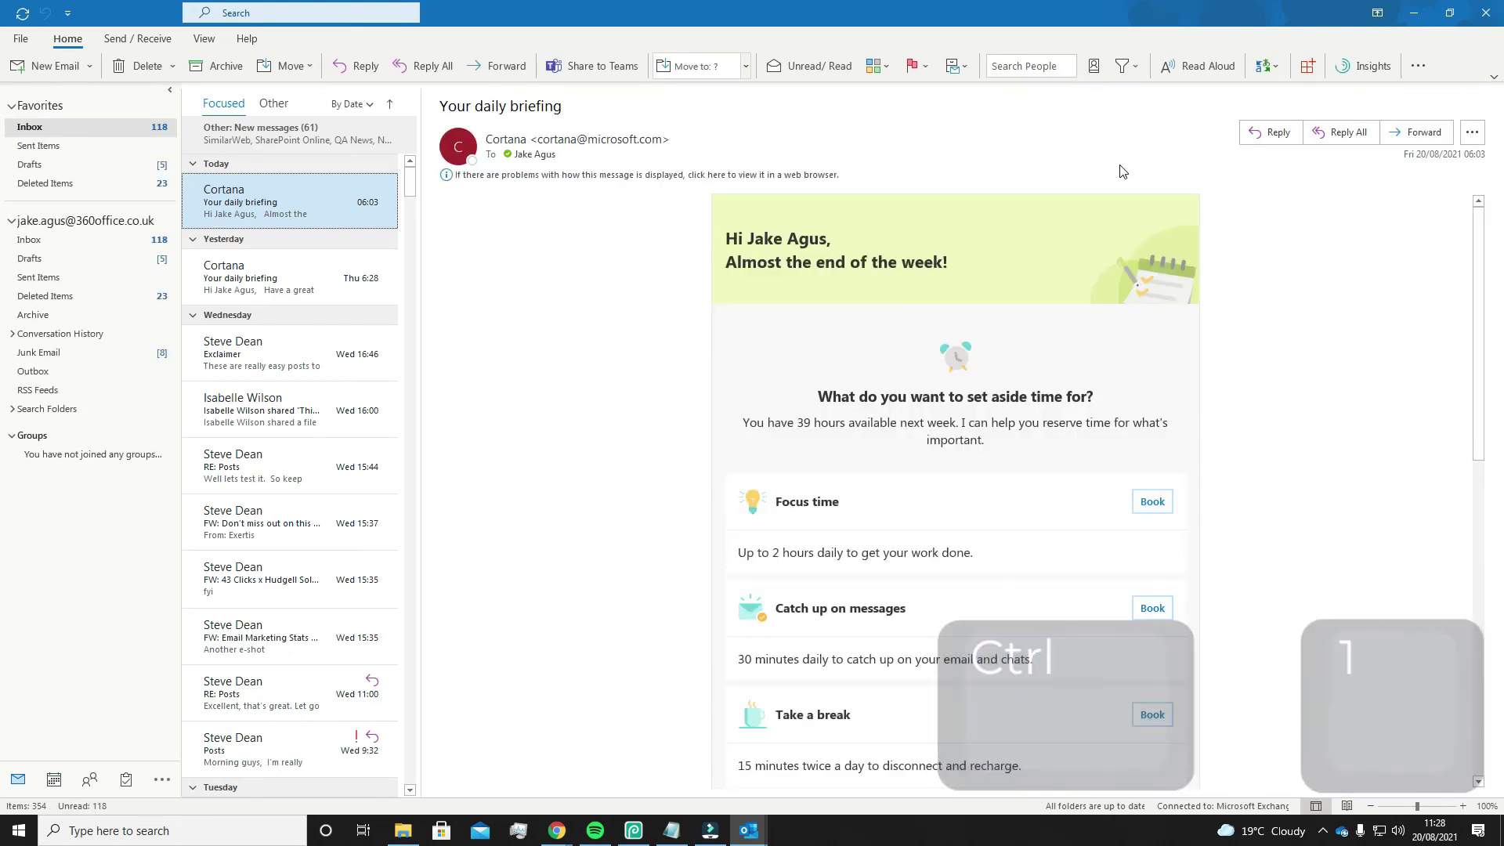
key(ctrl+2)
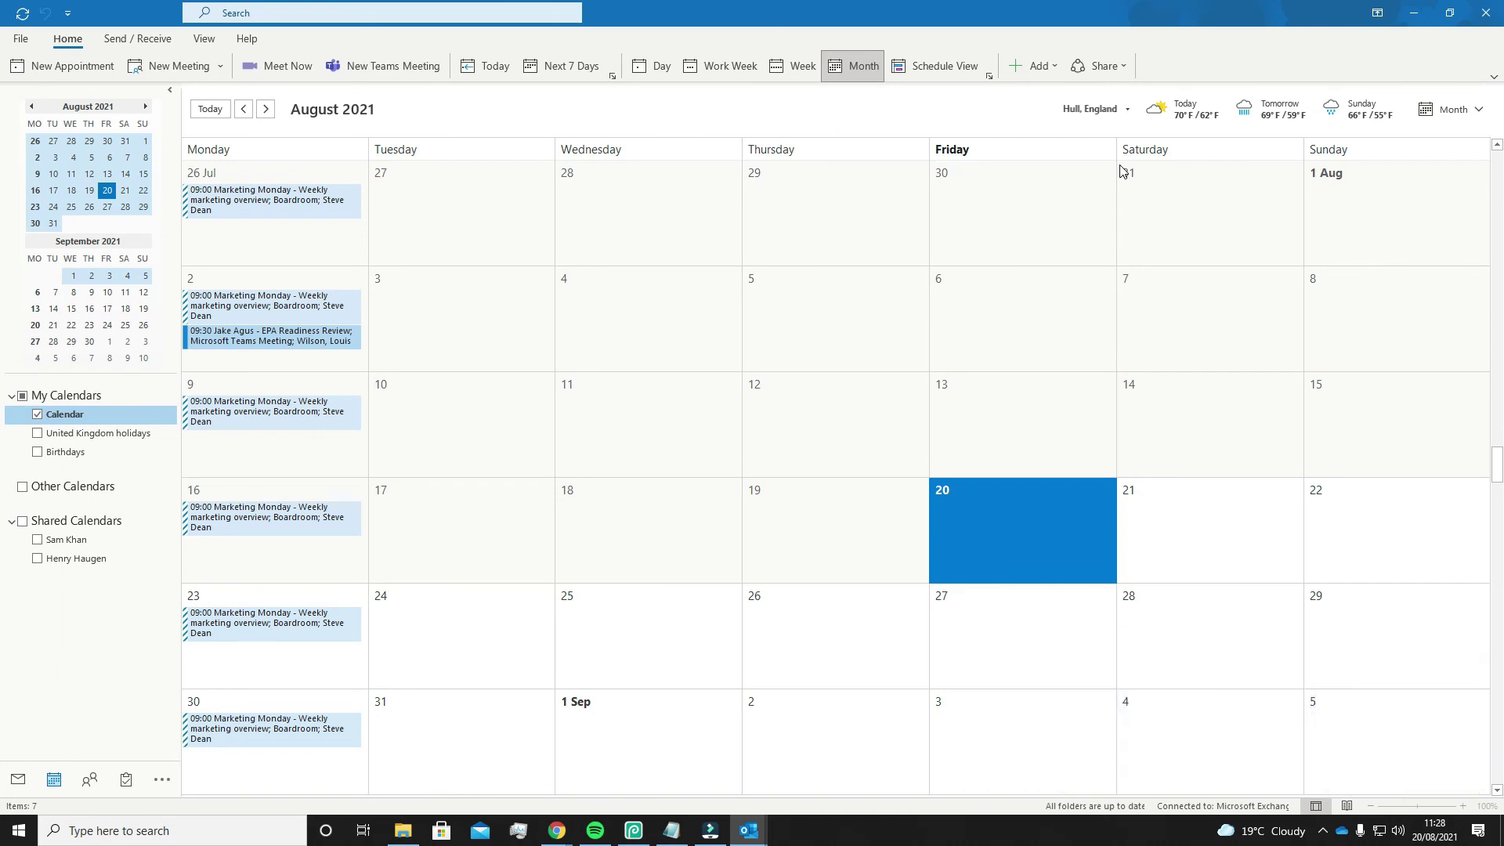
key(ctrl+3)
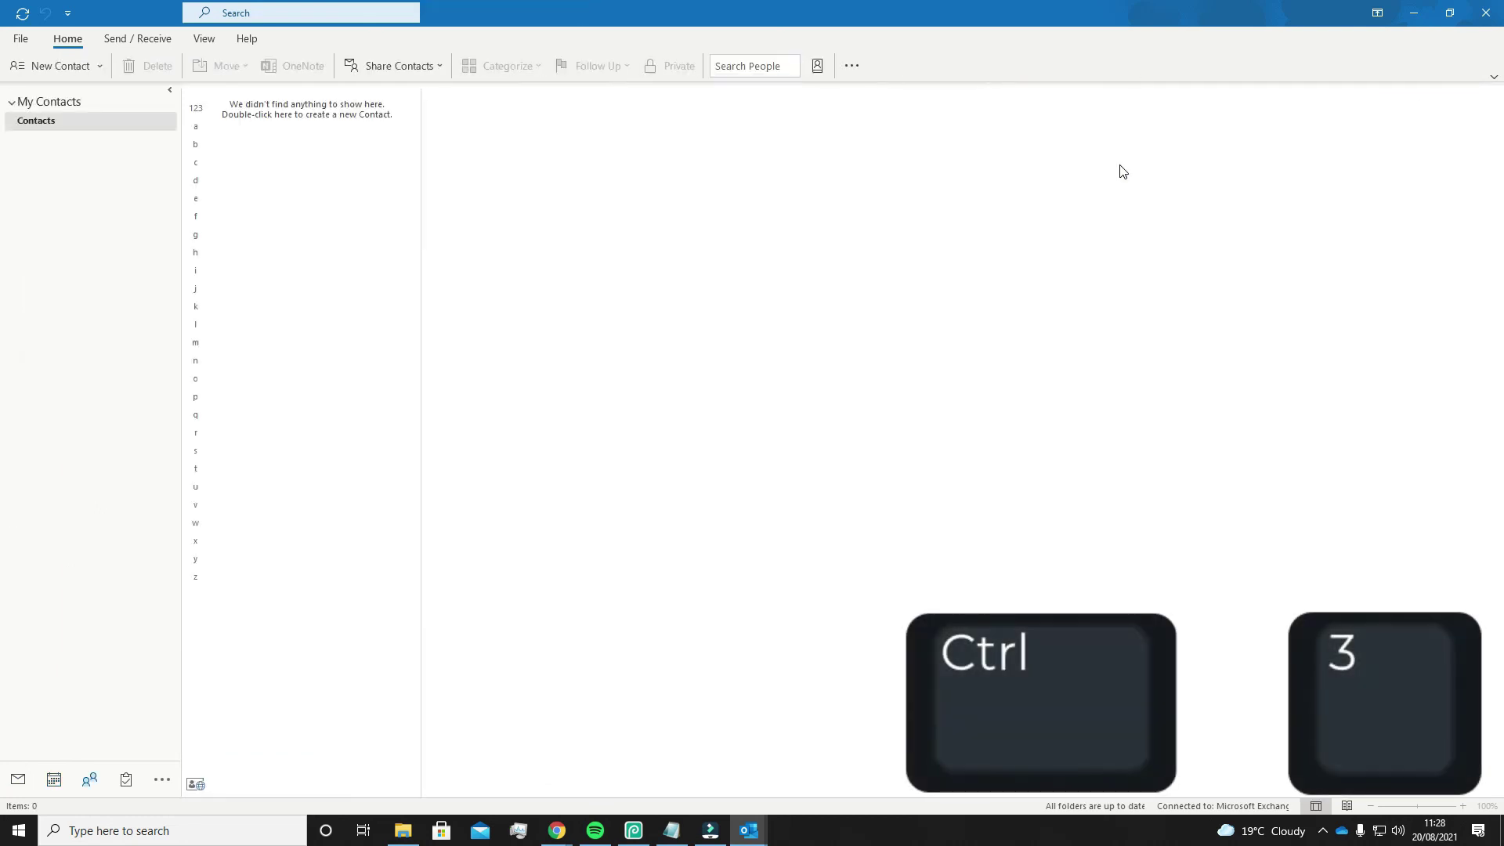
key(ctrl+4)
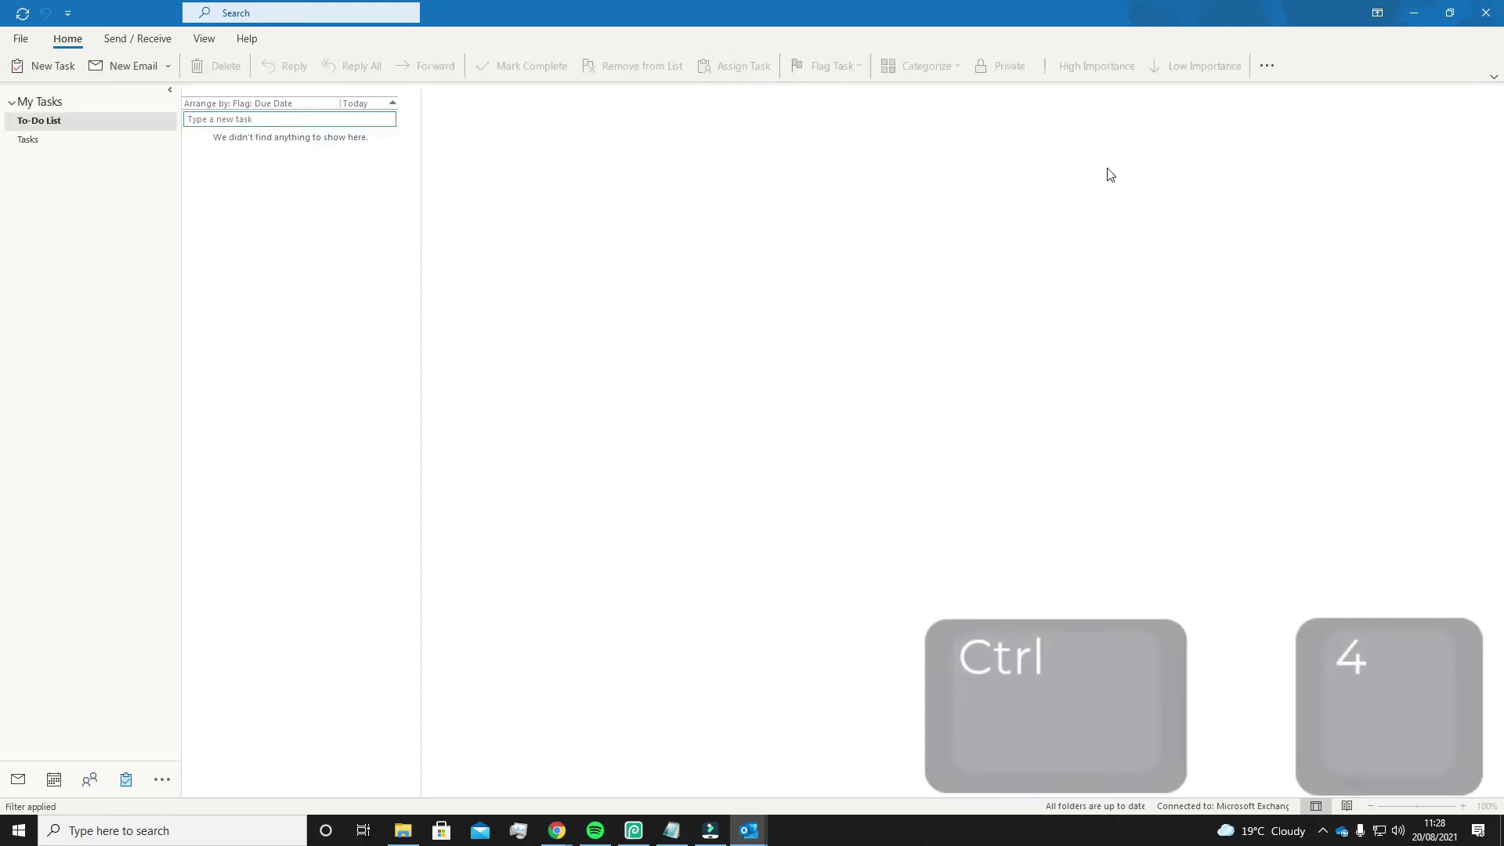